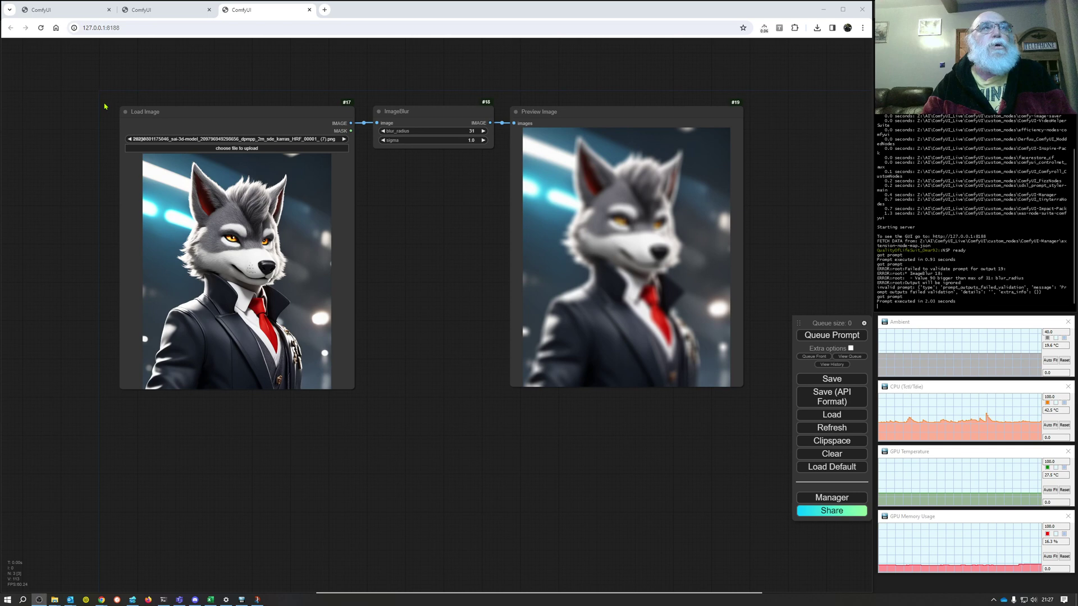
Save the three blur nodes as a node template named 'WW Blurry'
{"action": "left_click_drag", "start_coordinate": [105, 102], "coordinate": [751, 407]}
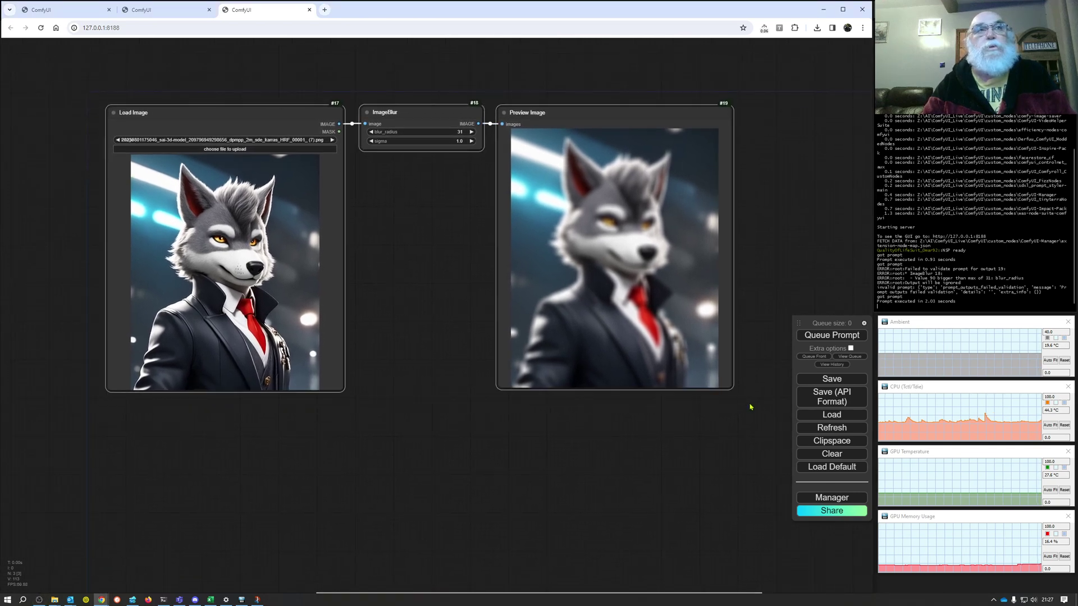
{"action": "right_click", "coordinate": [583, 498]}
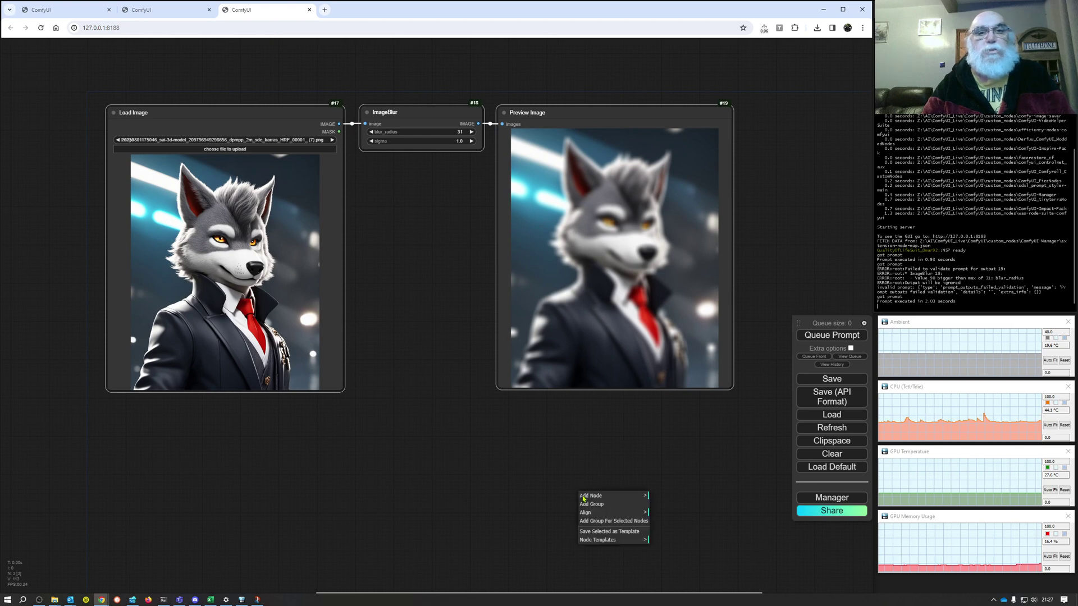
{"action": "left_click", "coordinate": [592, 533]}
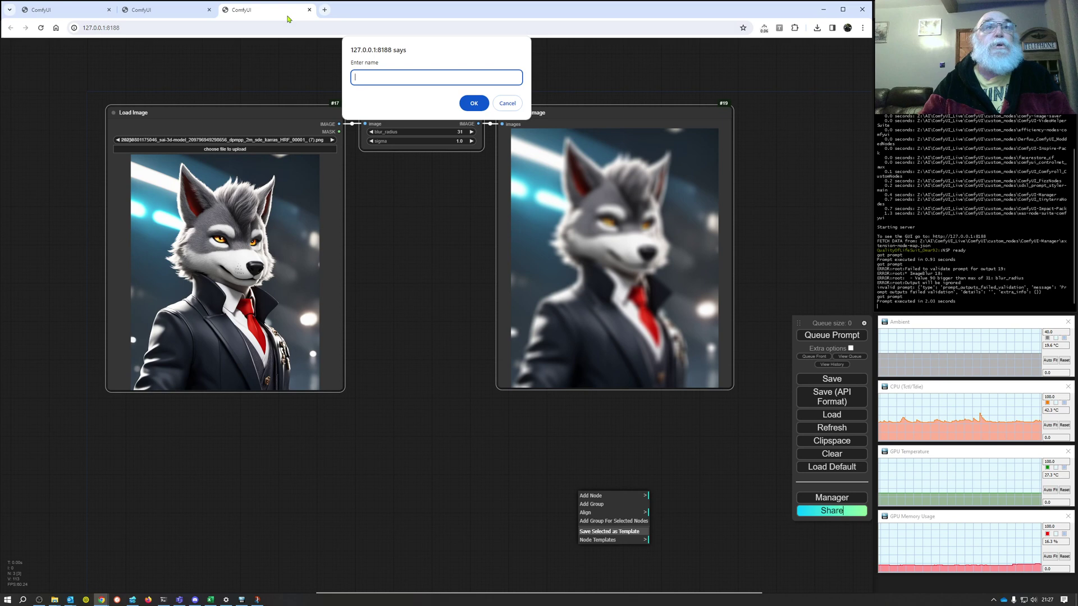
{"action": "type", "text": "ww "}
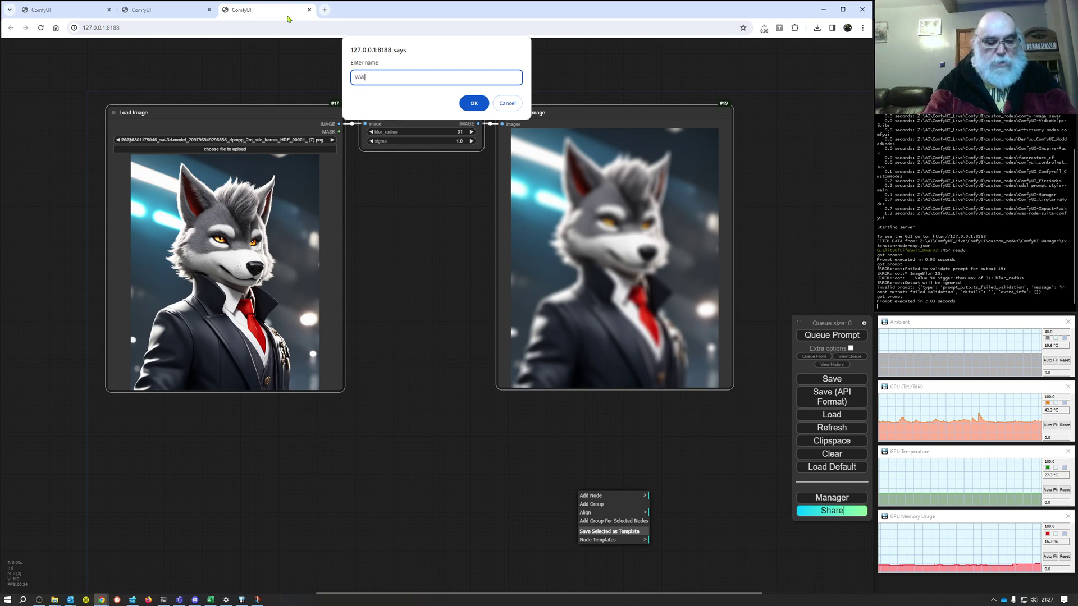
{"action": "type", "text": "Blu"}
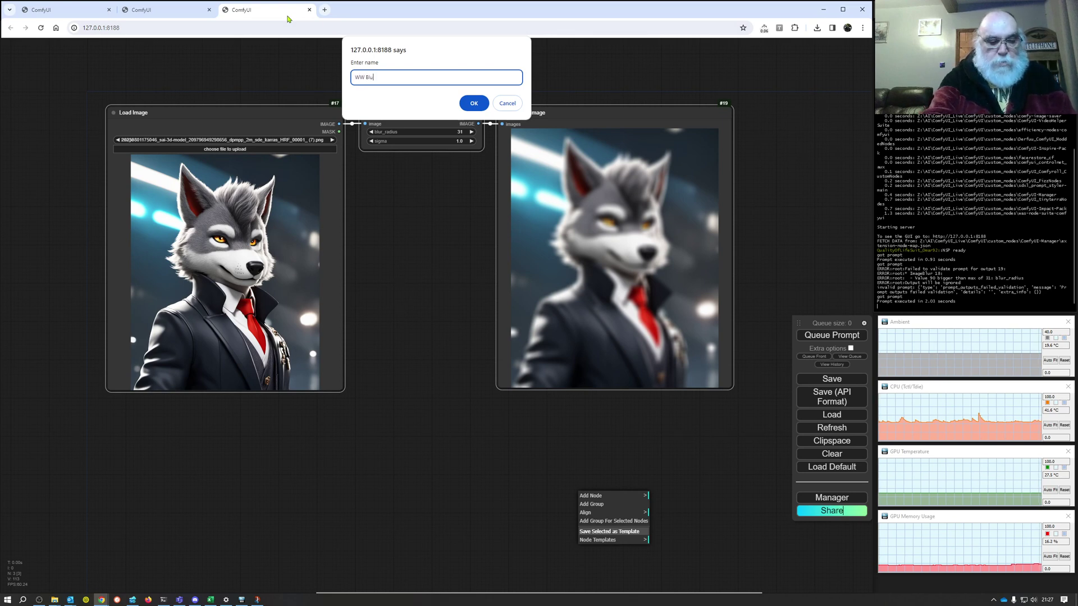
{"action": "type", "text": "rry"}
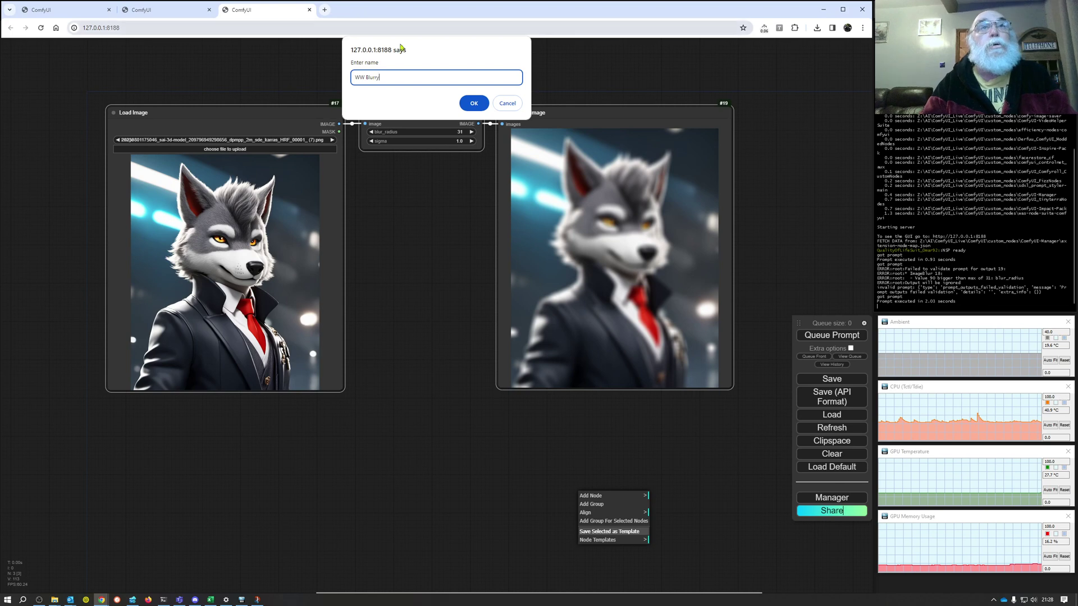
{"action": "left_click", "coordinate": [474, 104]}
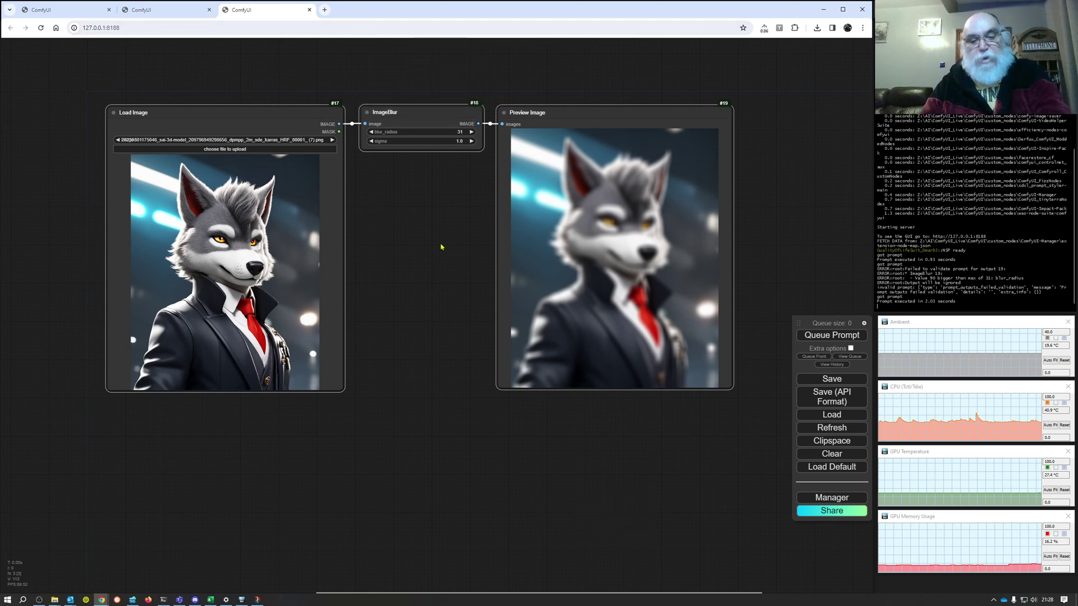
Delete the Load Image, ImageBlur and Preview Image nodes from the canvas
{"action": "left_click", "coordinate": [288, 111]}
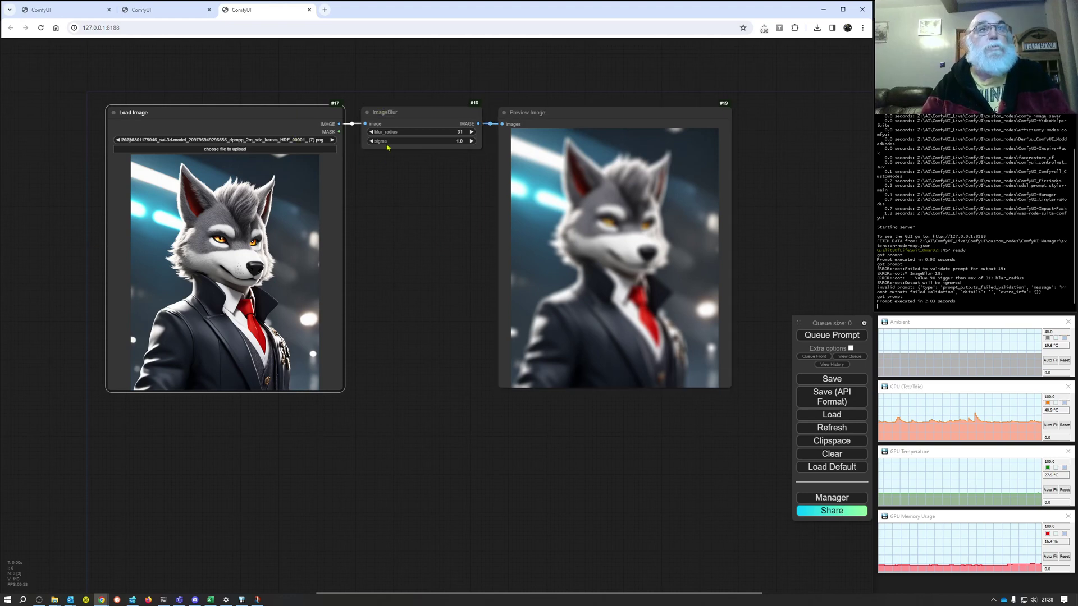
{"action": "left_click", "coordinate": [397, 113], "text": "shift"}
{"action": "left_click", "coordinate": [625, 113], "text": "shift"}
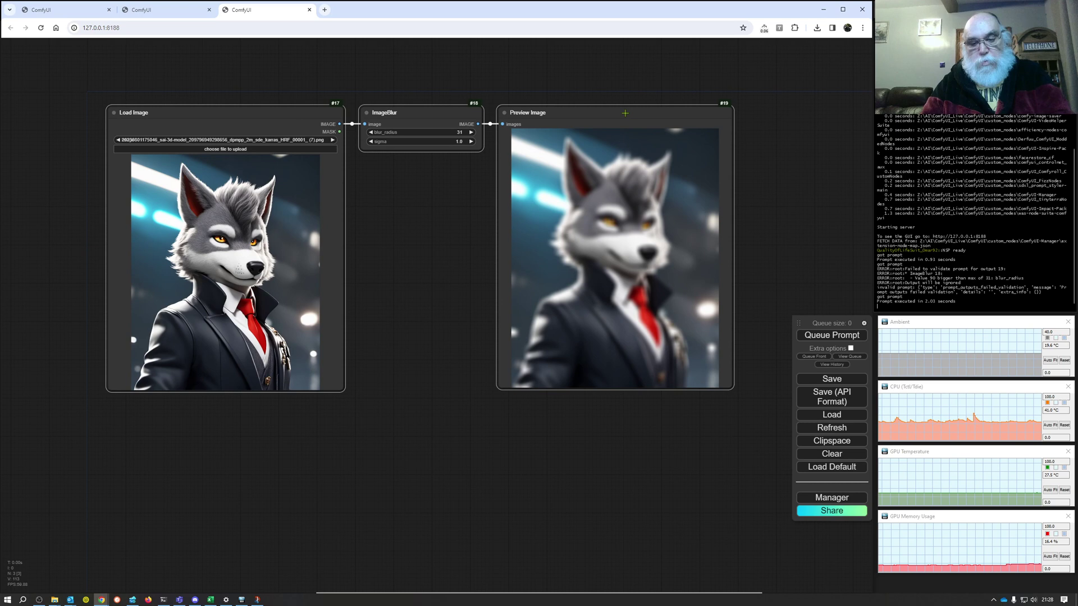
{"action": "key", "text": "Delete"}
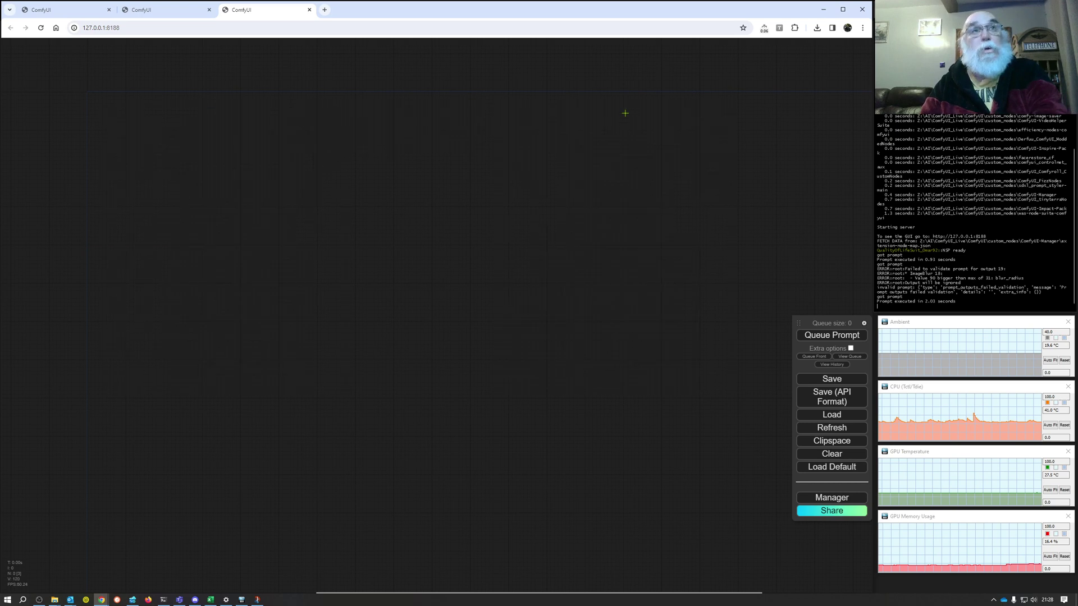
Insert the WW Blurry node template to restore the three nodes
{"action": "right_click", "coordinate": [437, 209]}
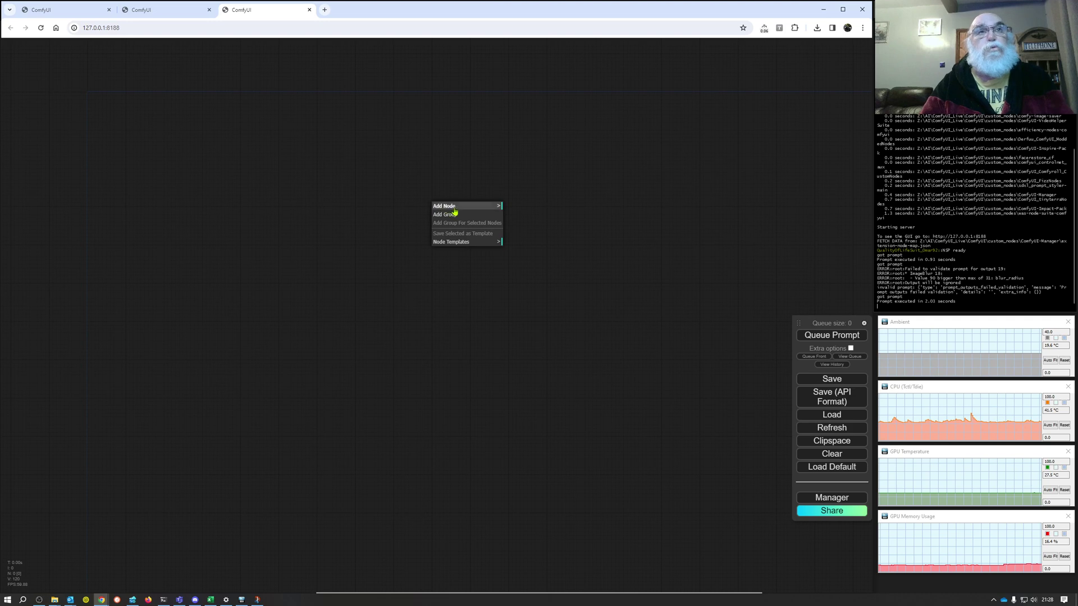
{"action": "left_click", "coordinate": [454, 243]}
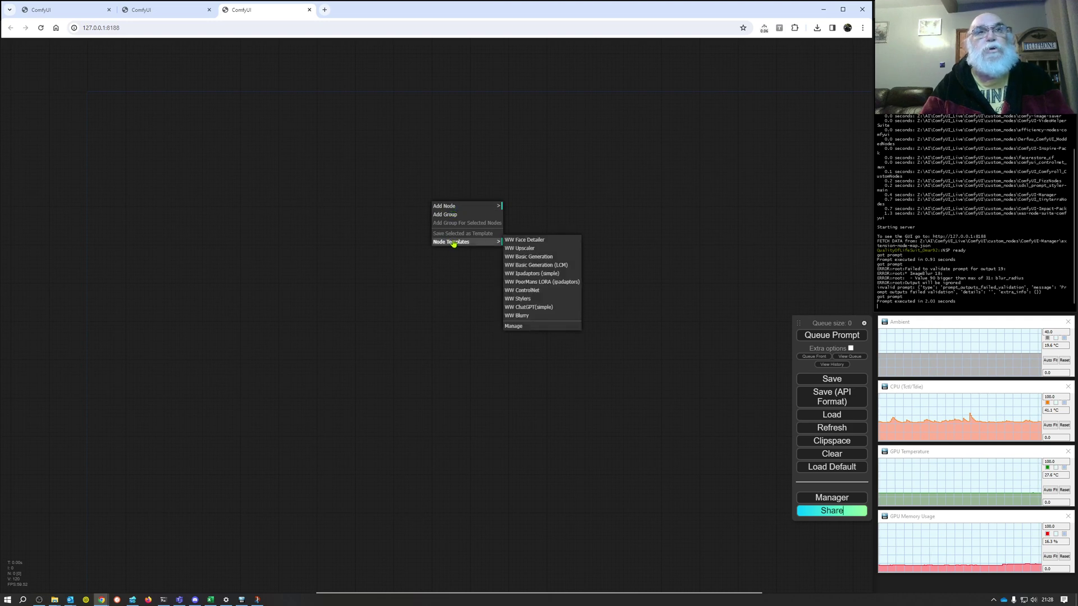
{"action": "left_click", "coordinate": [521, 316]}
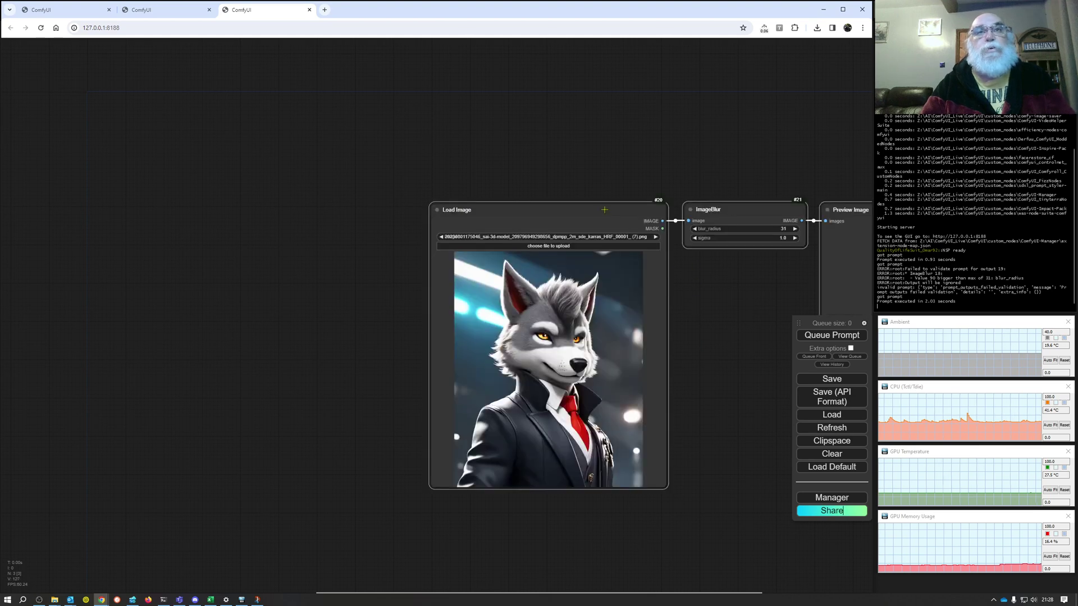
Group the restored blur nodes and queue them to preview the blurred wolf portrait
{"action": "left_click_drag", "start_coordinate": [605, 209], "coordinate": [395, 203]}
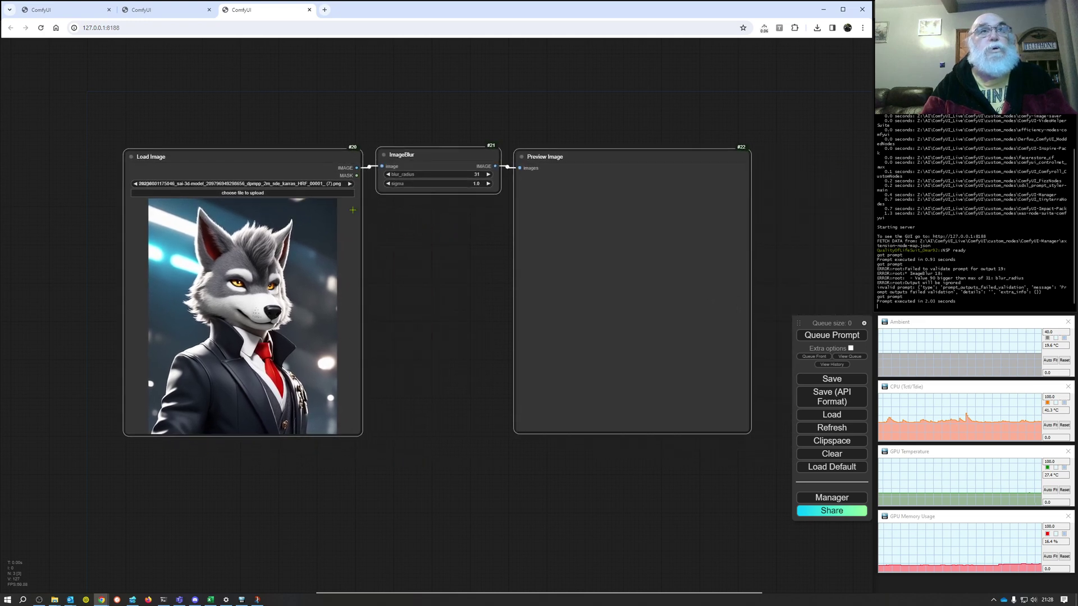
{"action": "right_click", "coordinate": [494, 119]}
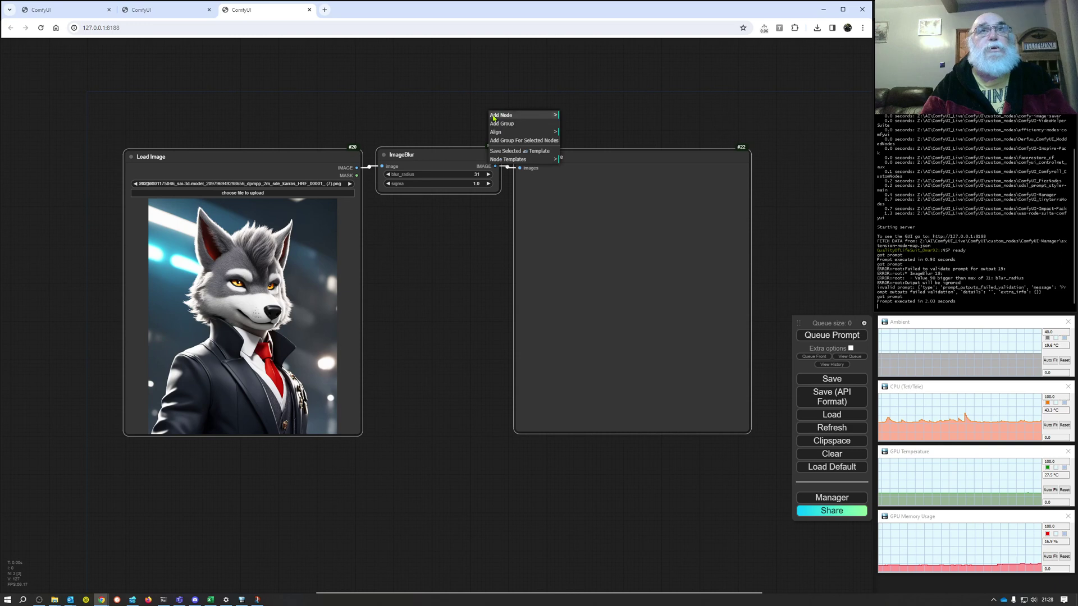
{"action": "left_click", "coordinate": [516, 141]}
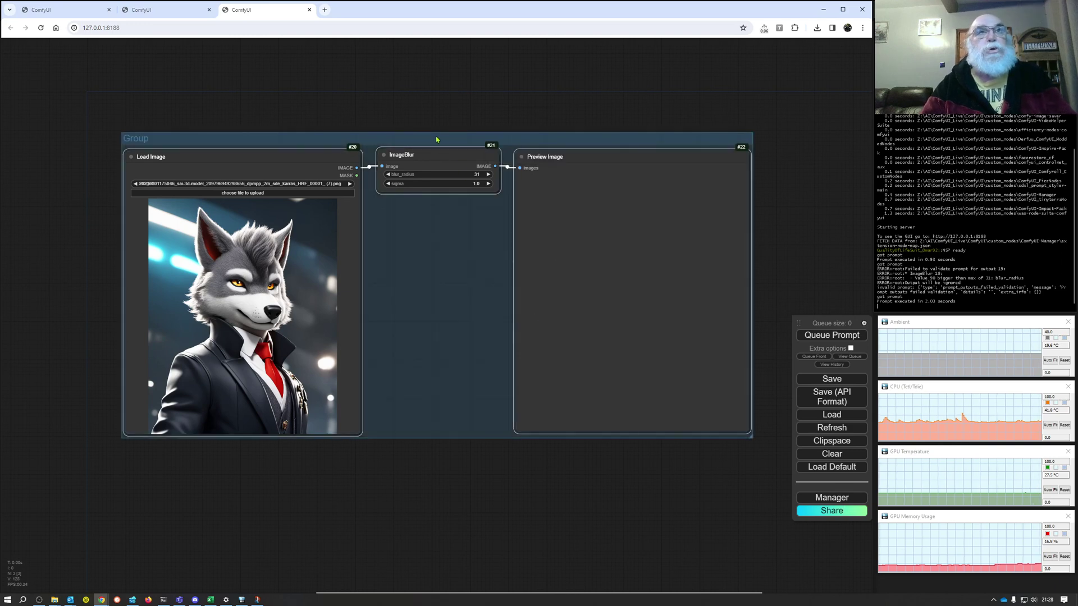
{"action": "left_click_drag", "start_coordinate": [436, 139], "coordinate": [416, 136]}
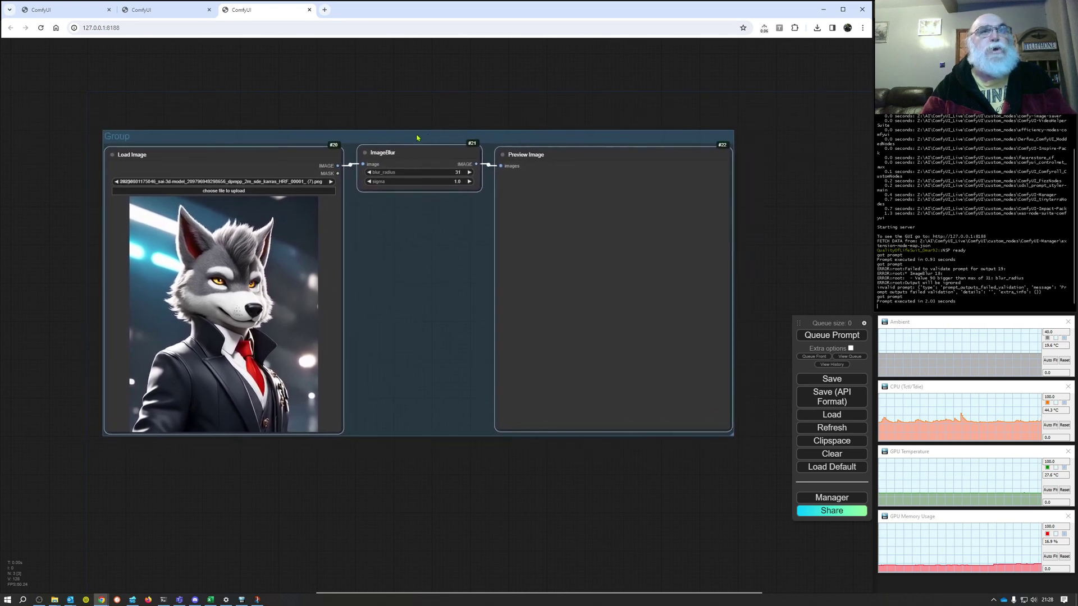
{"action": "left_click", "coordinate": [823, 336]}
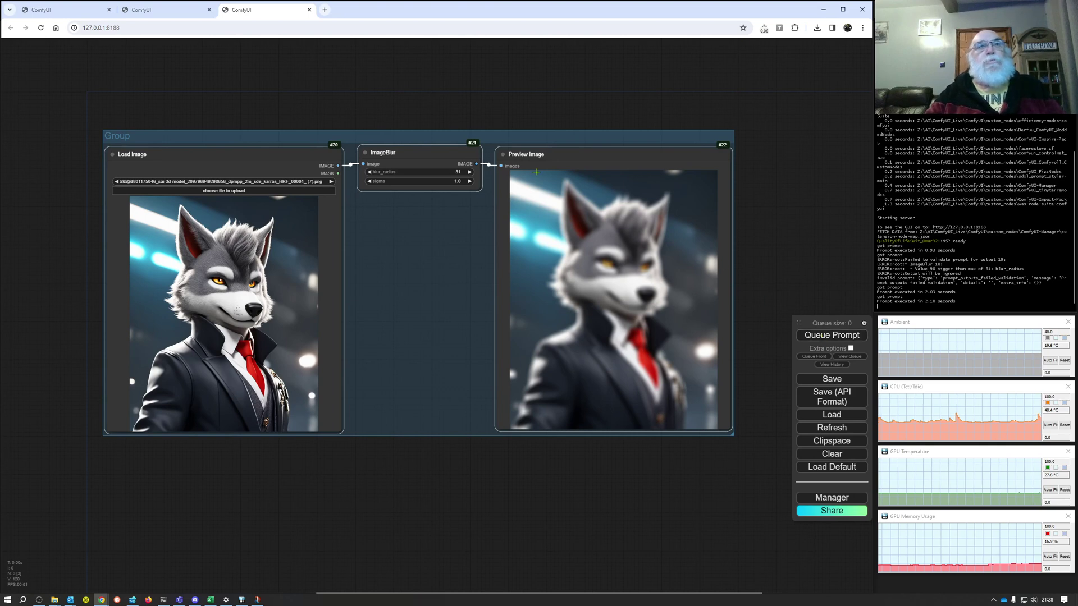
Remove the blur nodes and then delete their empty group
{"action": "right_click", "coordinate": [291, 154]}
{"action": "left_click", "coordinate": [313, 402]}
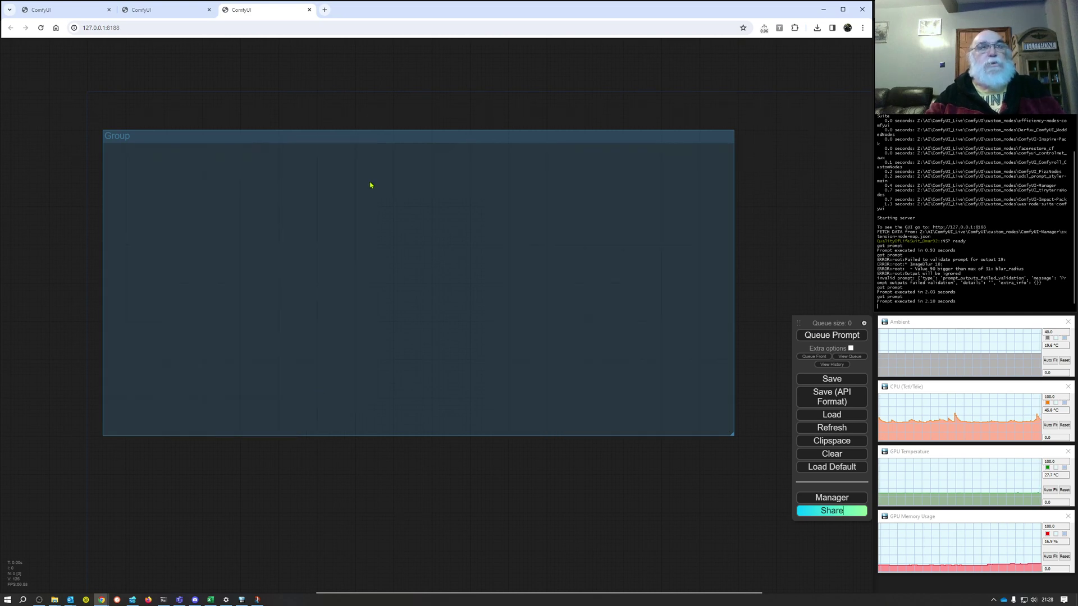
{"action": "right_click", "coordinate": [392, 133]}
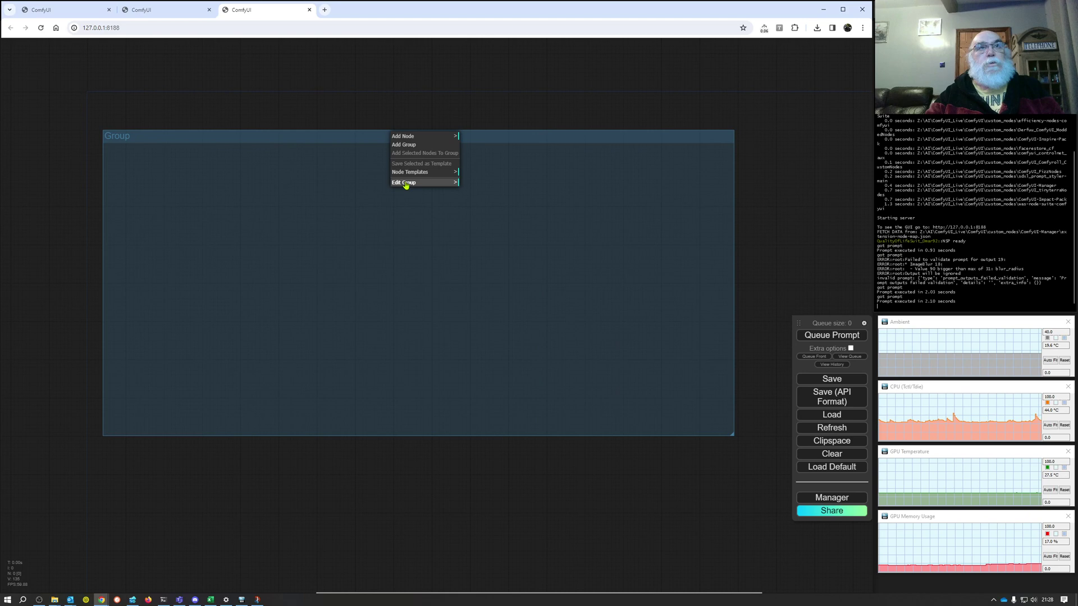
{"action": "left_click", "coordinate": [406, 183]}
{"action": "left_click", "coordinate": [475, 210]}
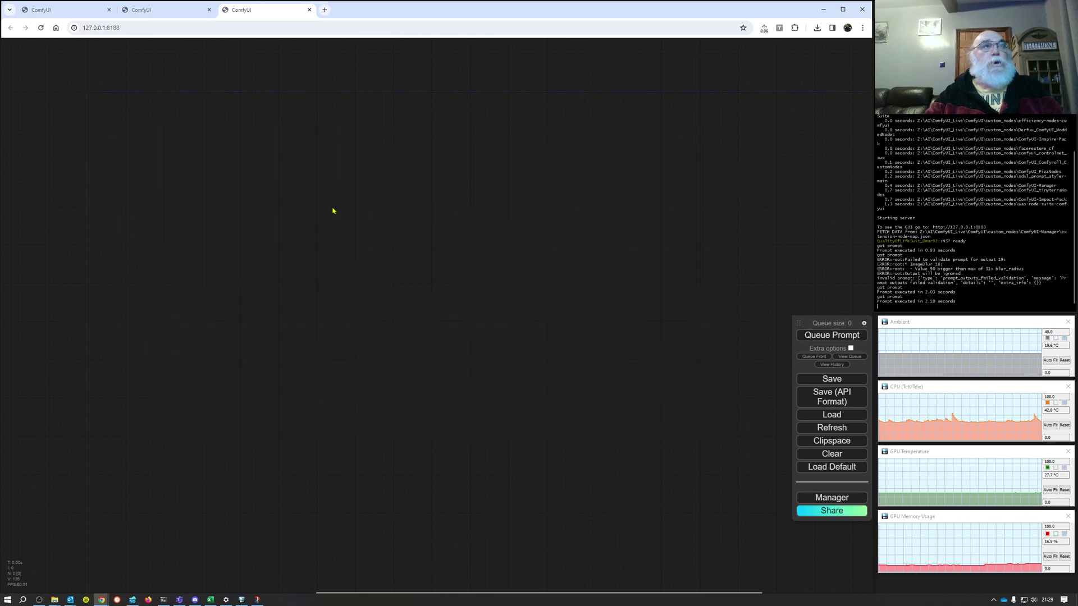
Insert the WW Basic Generation (LCM) node template onto the canvas
{"action": "right_click", "coordinate": [333, 211]}
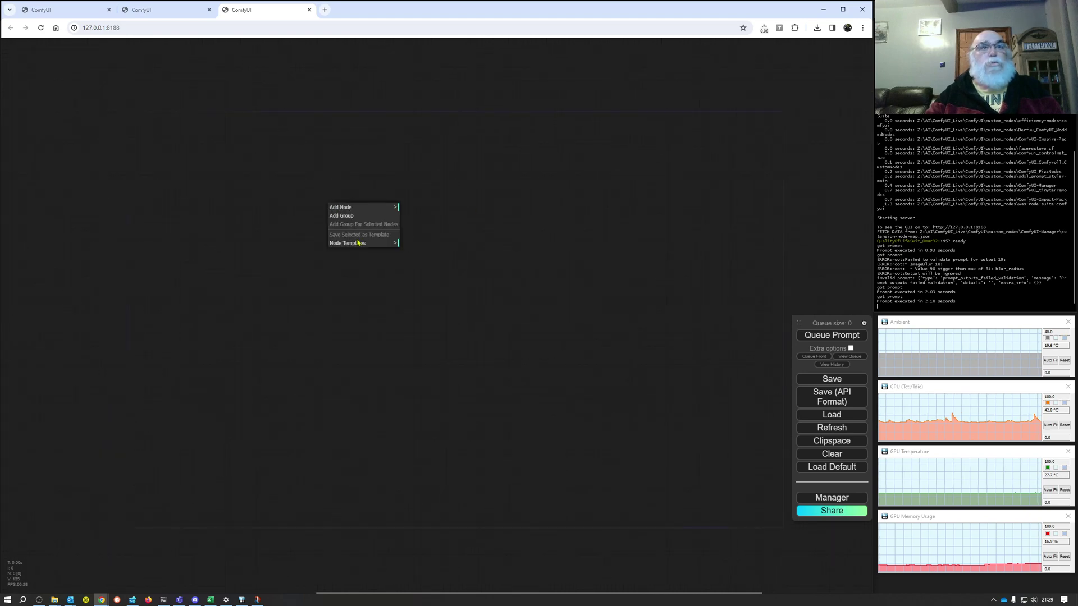
{"action": "left_click", "coordinate": [359, 243]}
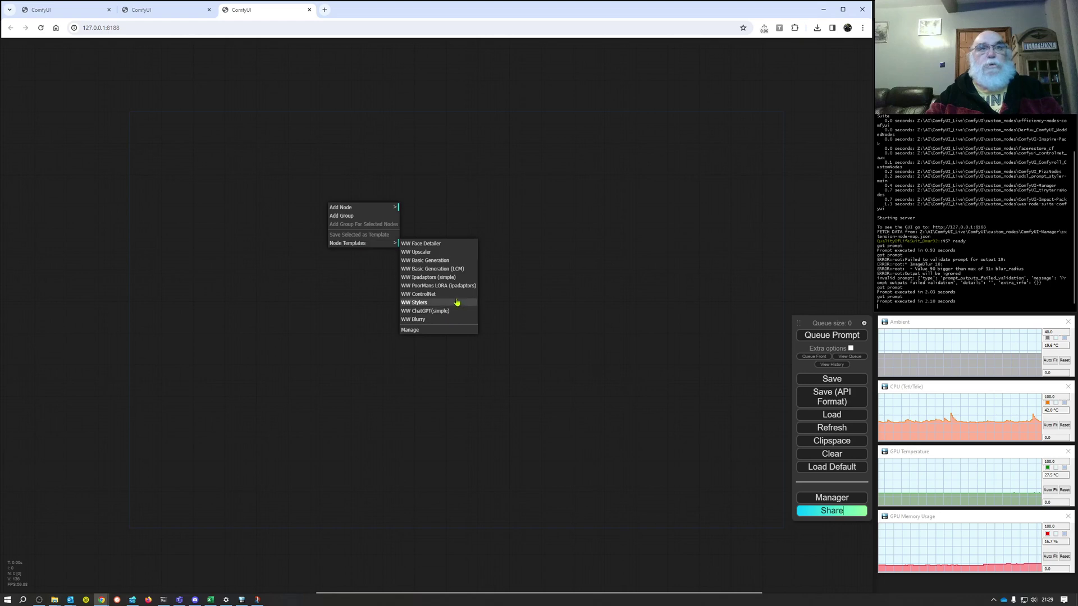
{"action": "left_click", "coordinate": [435, 272]}
{"action": "right_click", "coordinate": [439, 264]}
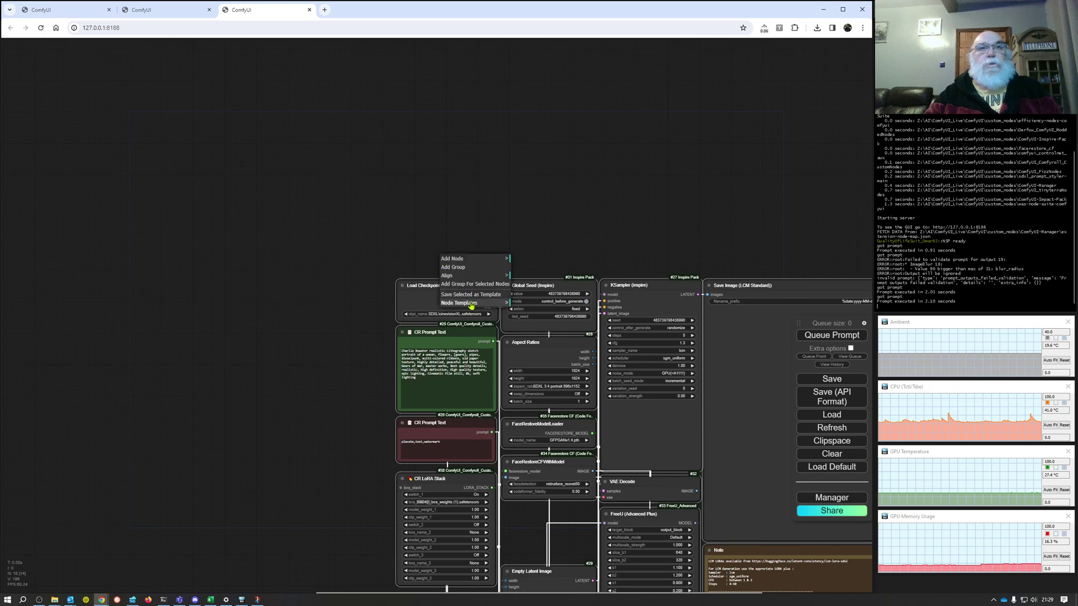
{"action": "left_click", "coordinate": [478, 284]}
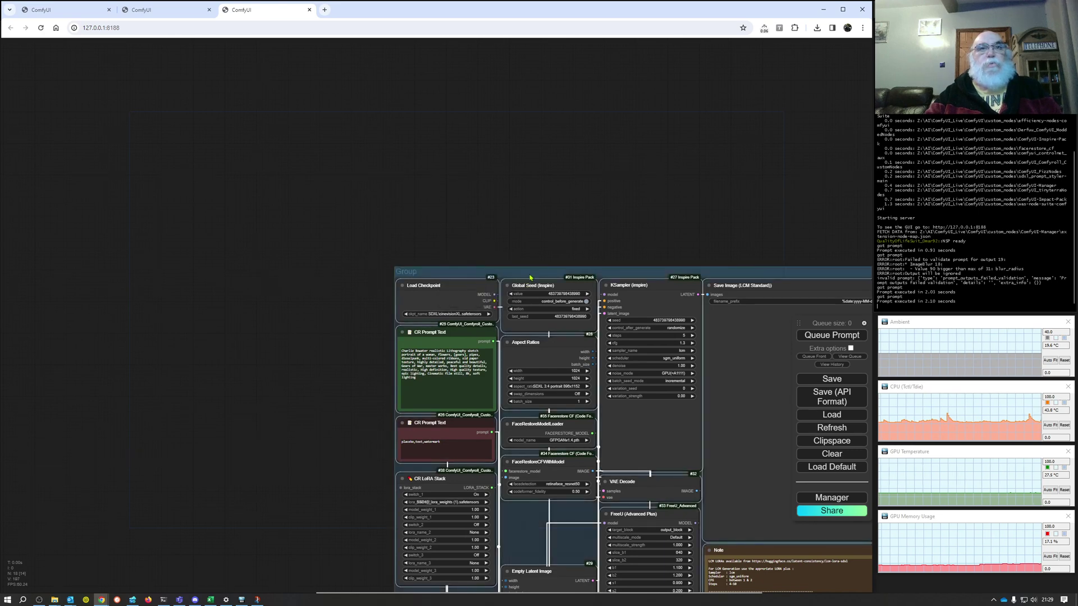
{"action": "left_click_drag", "start_coordinate": [530, 277], "coordinate": [270, 122]}
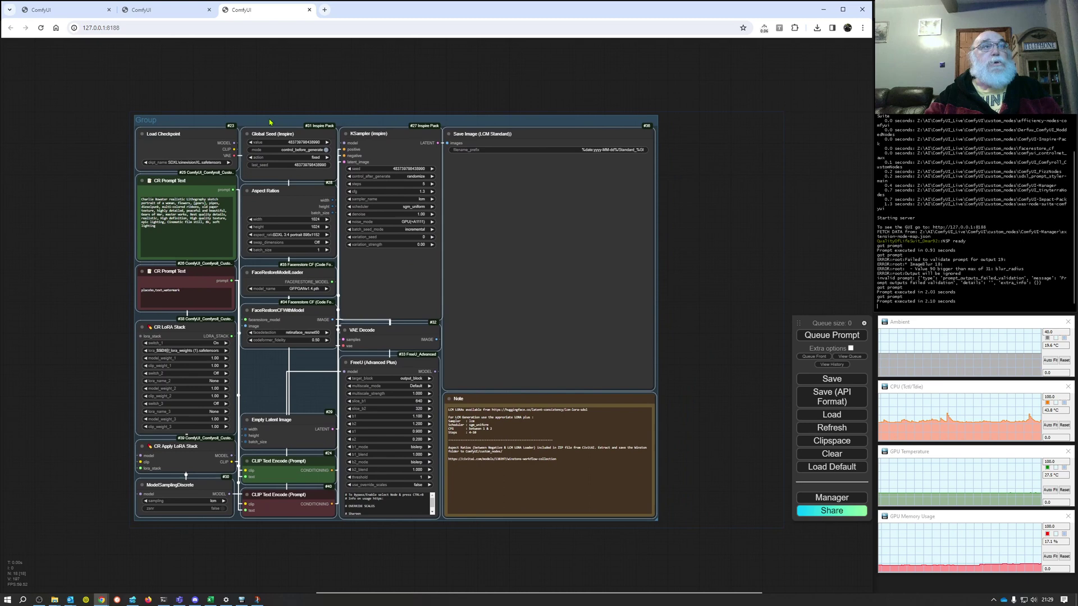
{"action": "left_click_drag", "start_coordinate": [705, 247], "coordinate": [645, 230]}
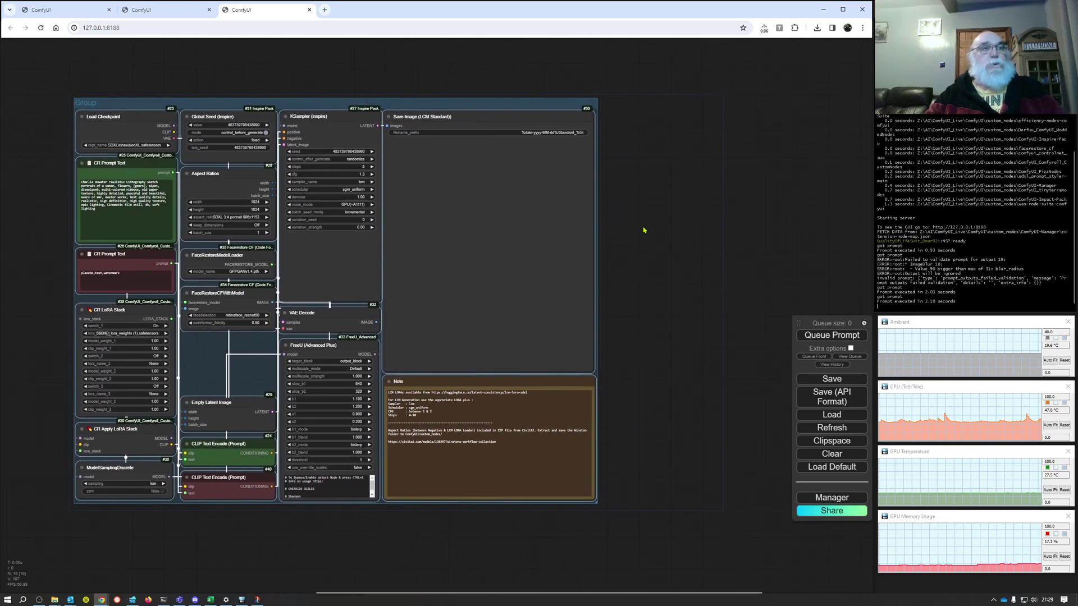
{"action": "scroll", "coordinate": [654, 235], "scroll_direction": "up", "scroll_amount": 2}
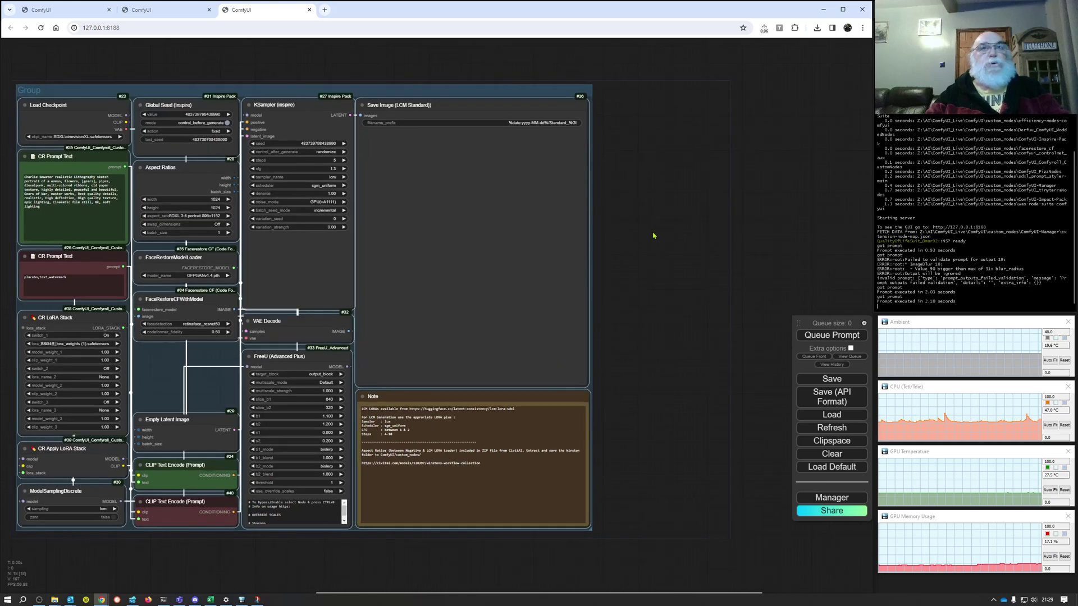
{"action": "left_click_drag", "start_coordinate": [655, 234], "coordinate": [741, 248]}
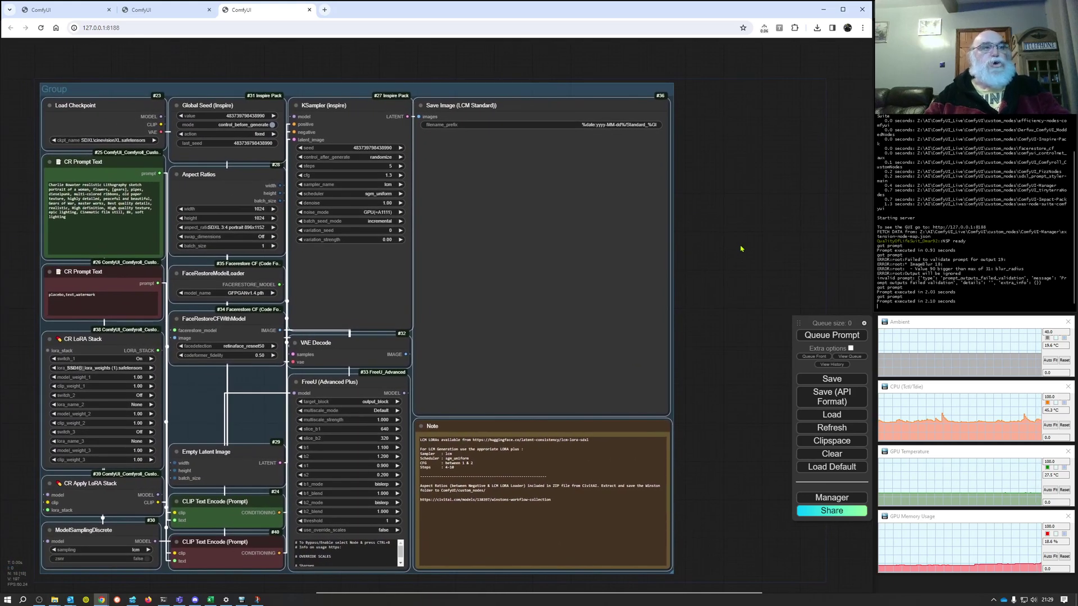
{"action": "left_click", "coordinate": [741, 249]}
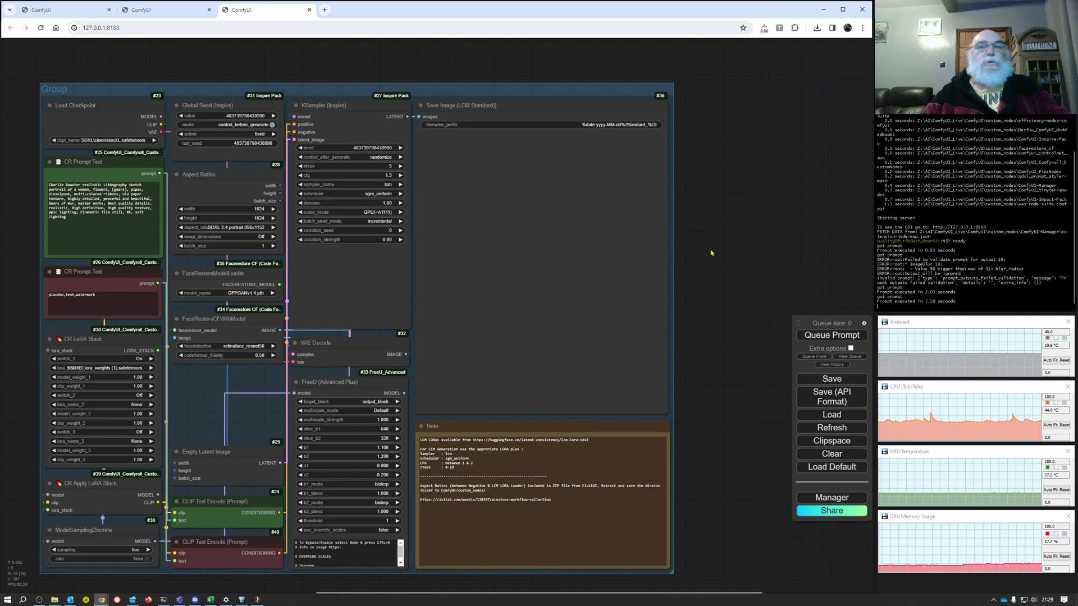
Queue the LCM workflow twice to generate the orange-flowered steampunk woman portrait
{"action": "left_click", "coordinate": [831, 336]}
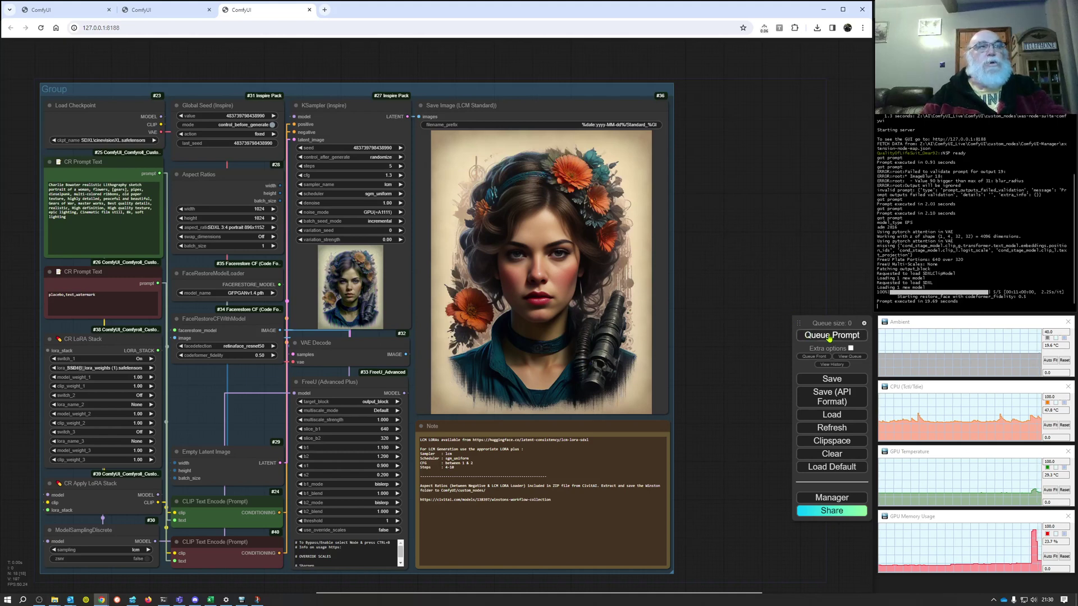
{"action": "left_click", "coordinate": [830, 338]}
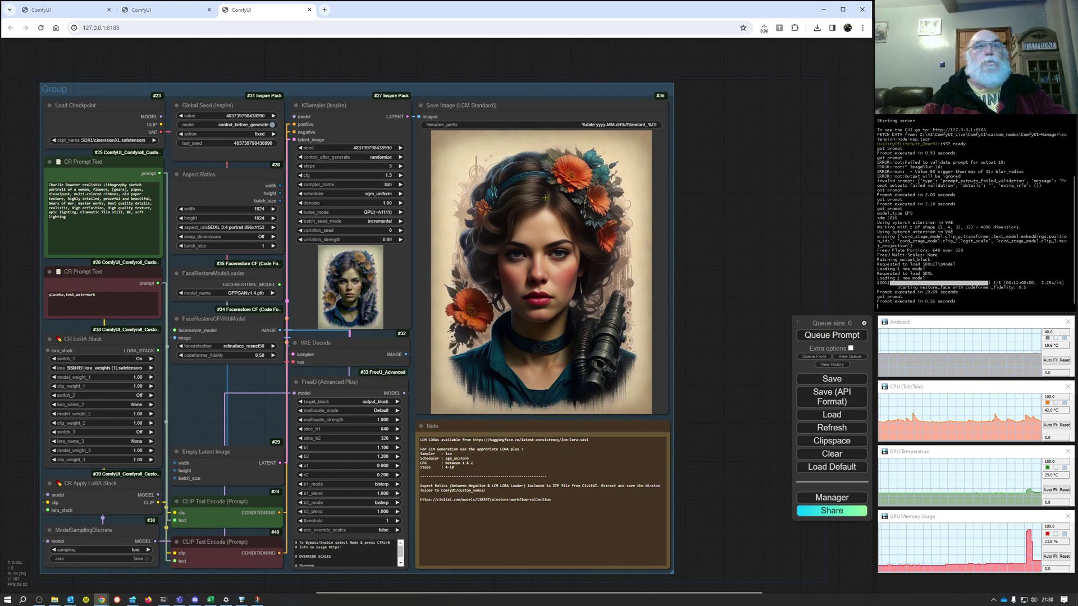
Switch Global Seed's action from fixed to increment and queue a new portrait
{"action": "left_click", "coordinate": [255, 134]}
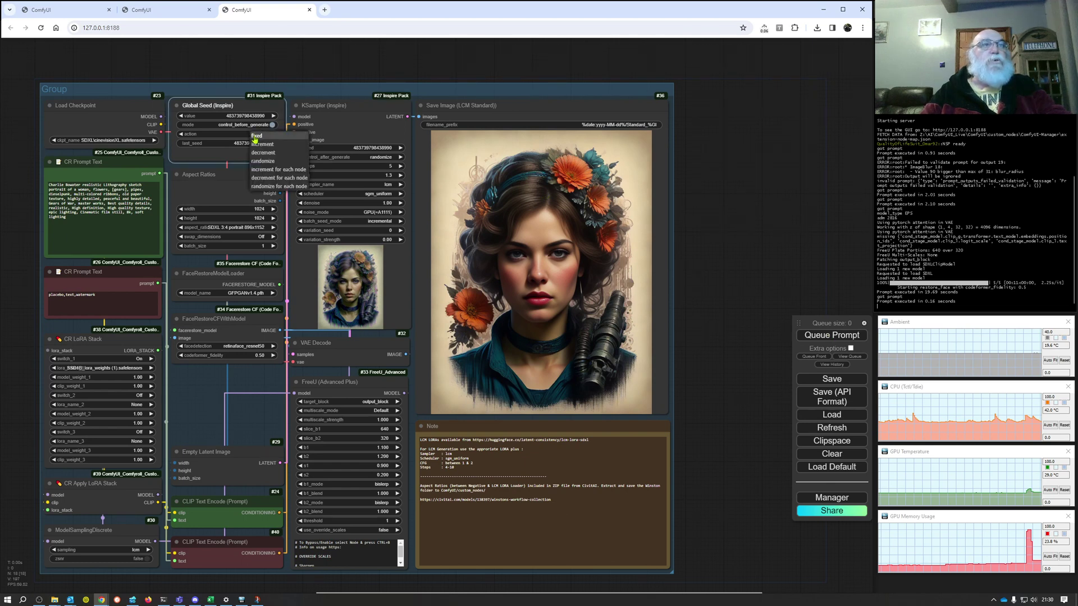
{"action": "left_click", "coordinate": [263, 143]}
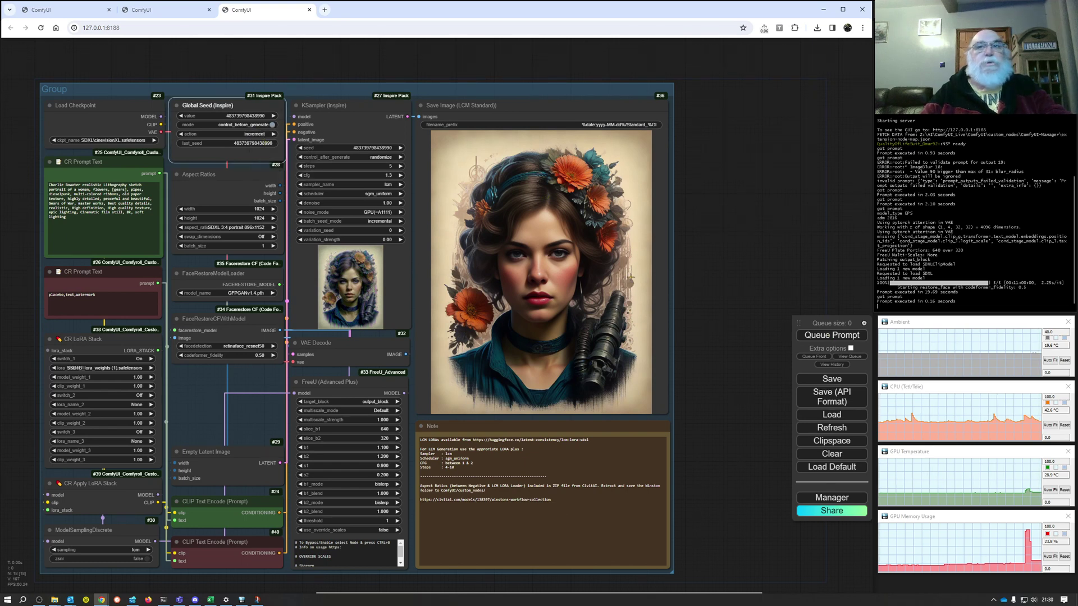
{"action": "left_click", "coordinate": [818, 337]}
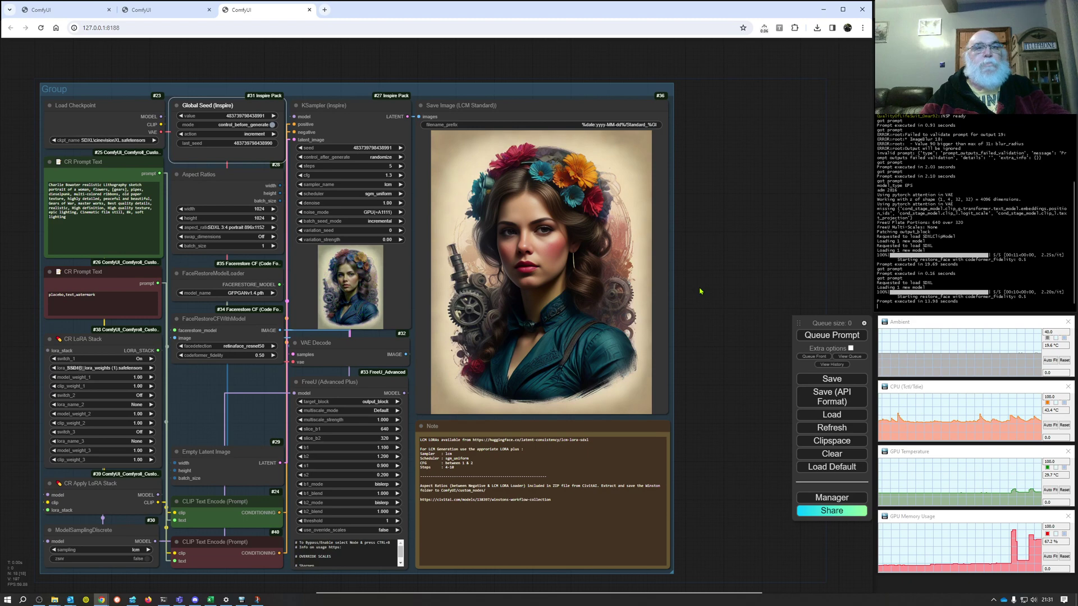
Insert the WW Ipadaptors (simple) template, group it, and place it beside the main workflow
{"action": "scroll", "coordinate": [700, 292], "scroll_direction": "down", "scroll_amount": 2}
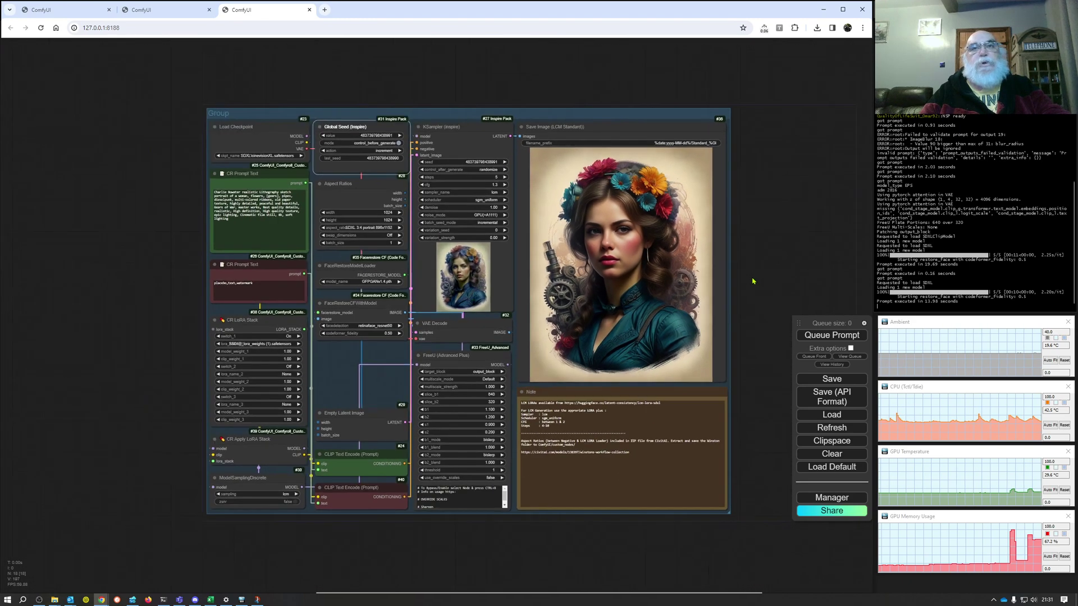
{"action": "scroll", "coordinate": [753, 281], "scroll_direction": "down", "scroll_amount": 5}
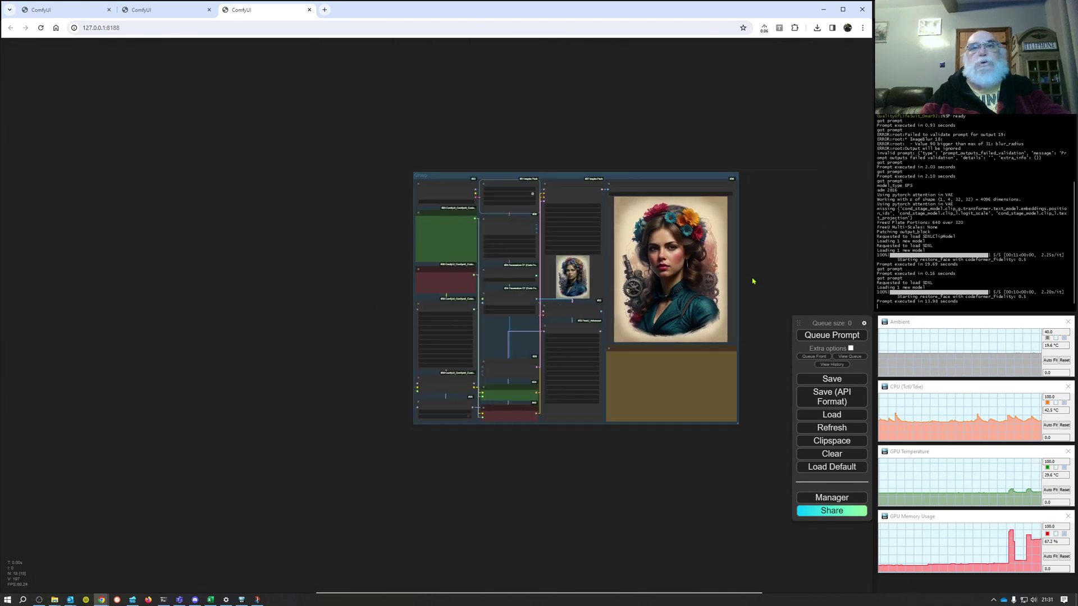
{"action": "scroll", "coordinate": [753, 281], "scroll_direction": "down", "scroll_amount": 1}
{"action": "left_click_drag", "start_coordinate": [258, 277], "coordinate": [341, 291]}
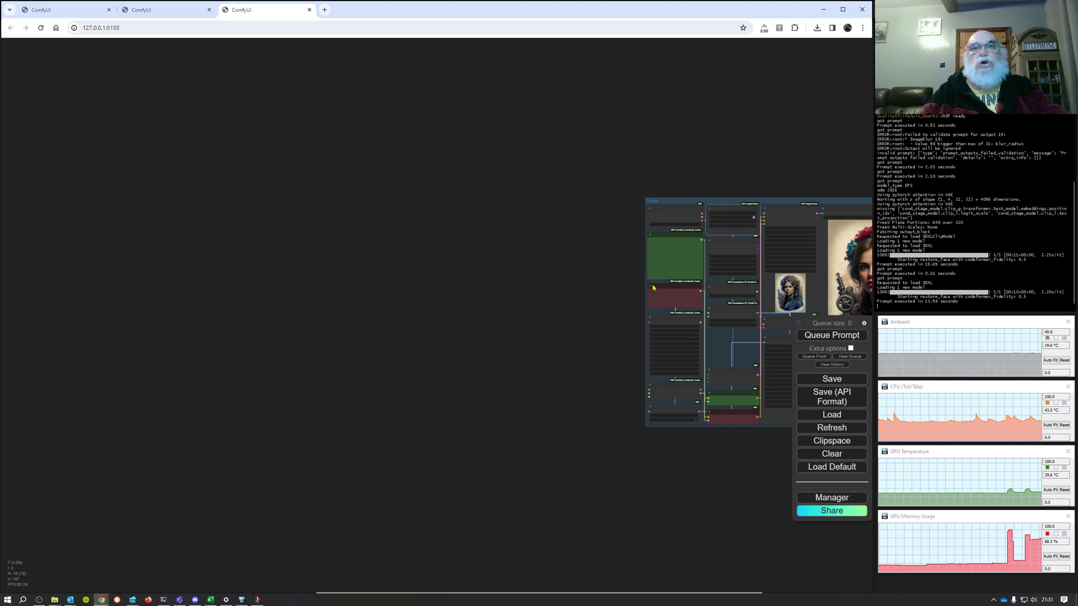
{"action": "right_click", "coordinate": [163, 262]}
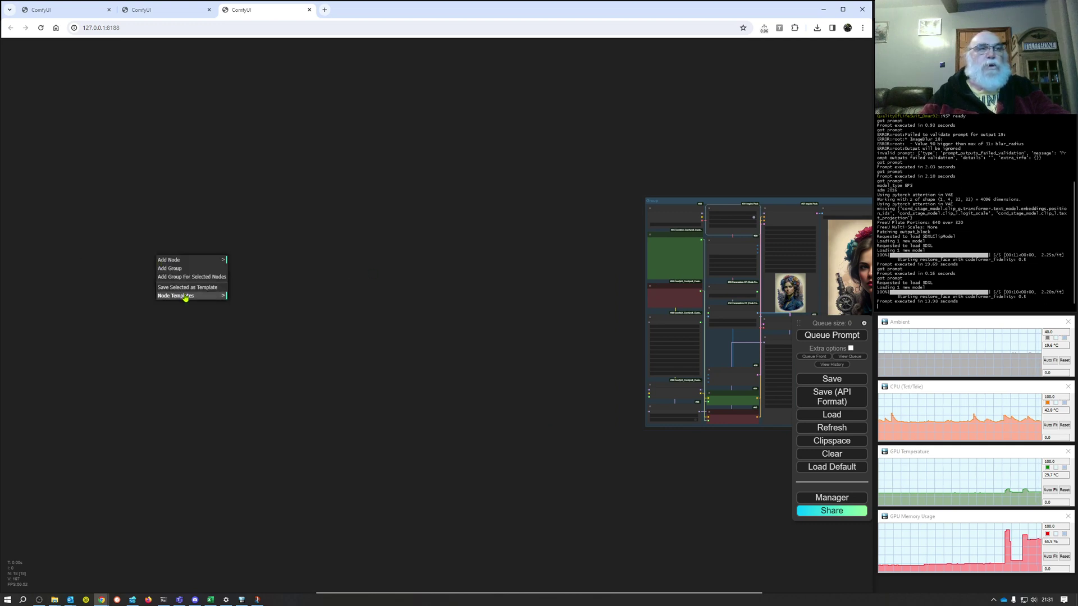
{"action": "left_click", "coordinate": [185, 296]}
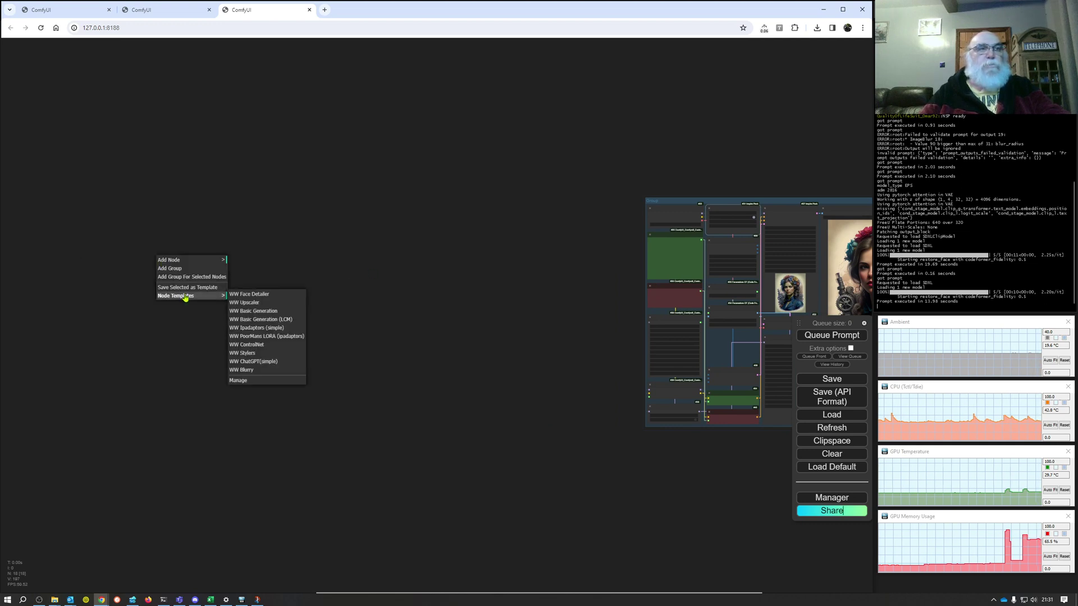
{"action": "left_click", "coordinate": [259, 329]}
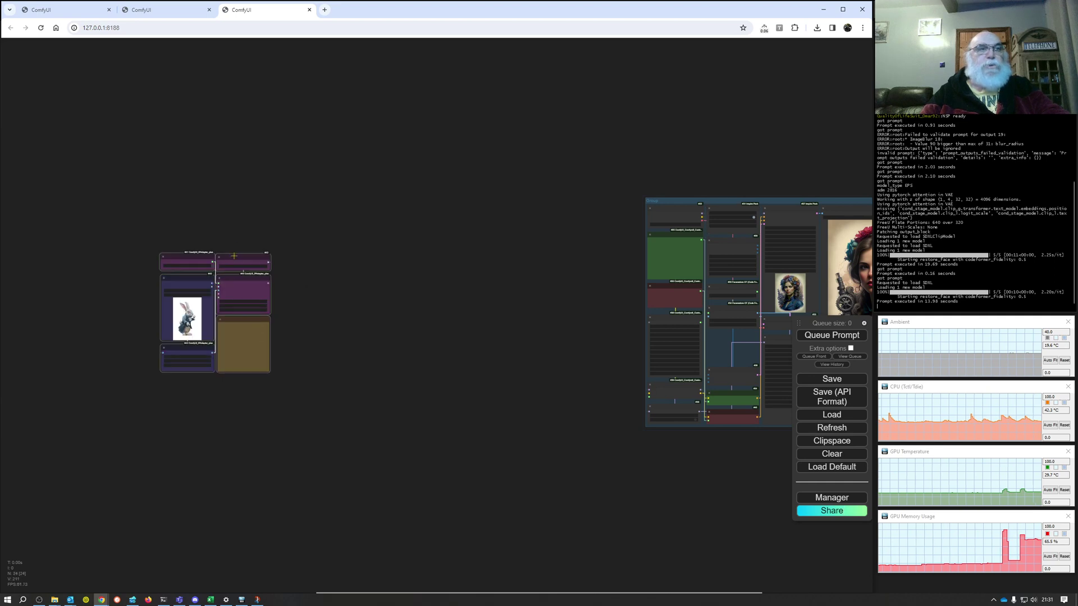
{"action": "right_click", "coordinate": [240, 239]}
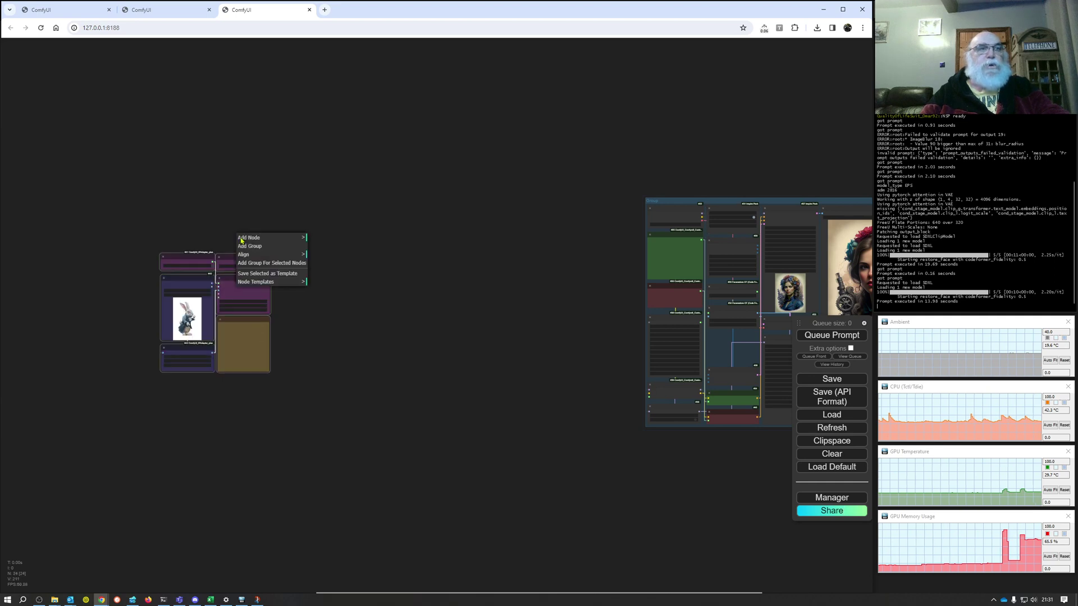
{"action": "left_click", "coordinate": [271, 264]}
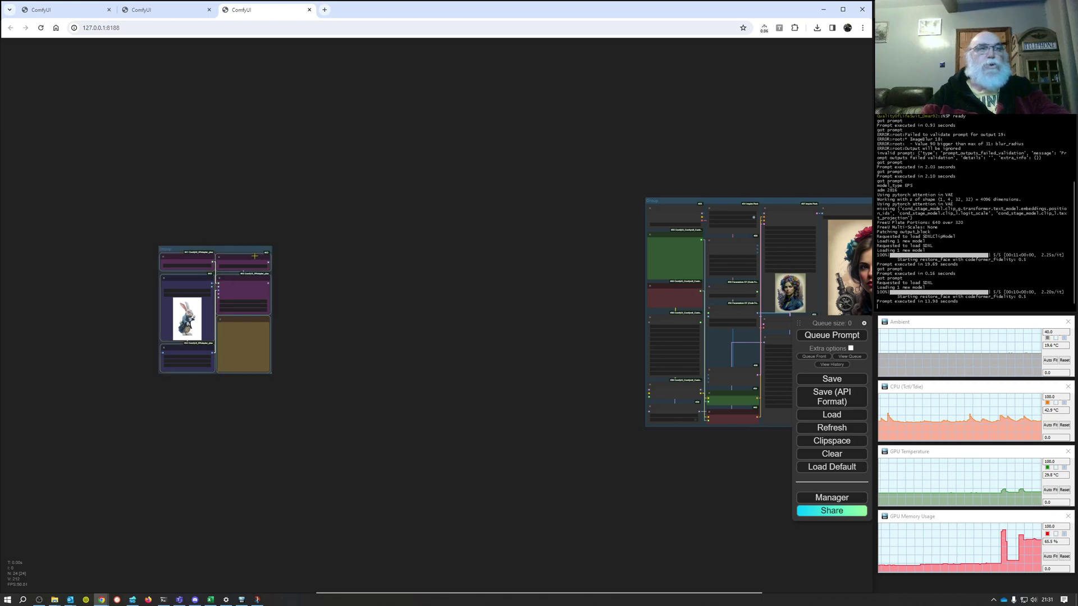
{"action": "left_click_drag", "start_coordinate": [255, 256], "coordinate": [606, 208]}
Route Load Checkpoint's MODEL through Apply IPAdapter into CR Apply LoRA Stack
{"action": "scroll", "coordinate": [589, 396], "scroll_direction": "up", "scroll_amount": 5}
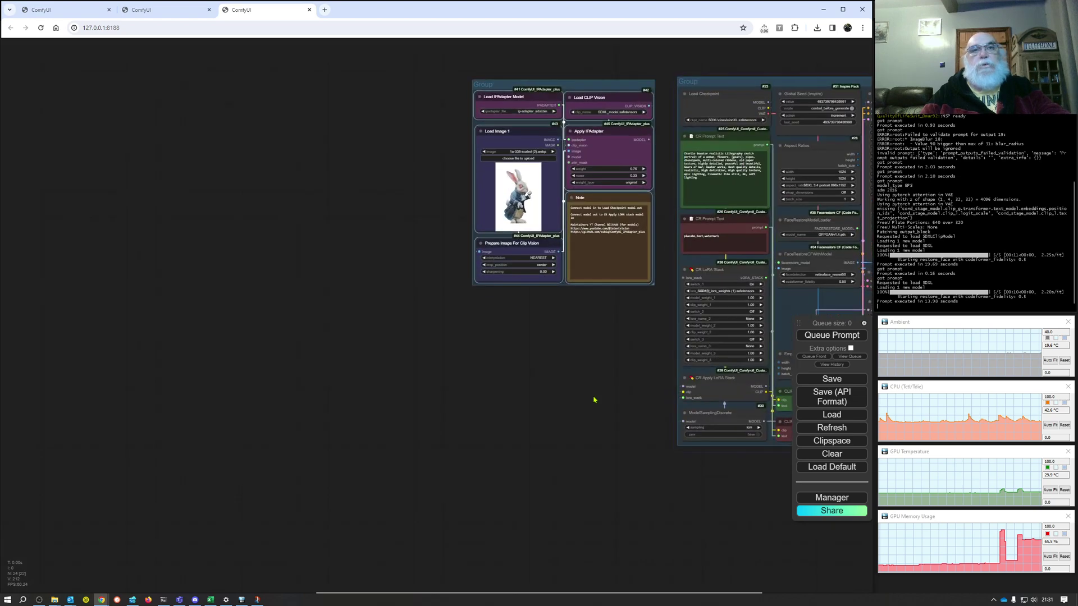
{"action": "left_click_drag", "start_coordinate": [611, 324], "coordinate": [308, 451]}
{"action": "scroll", "coordinate": [310, 453], "scroll_direction": "up", "scroll_amount": 2}
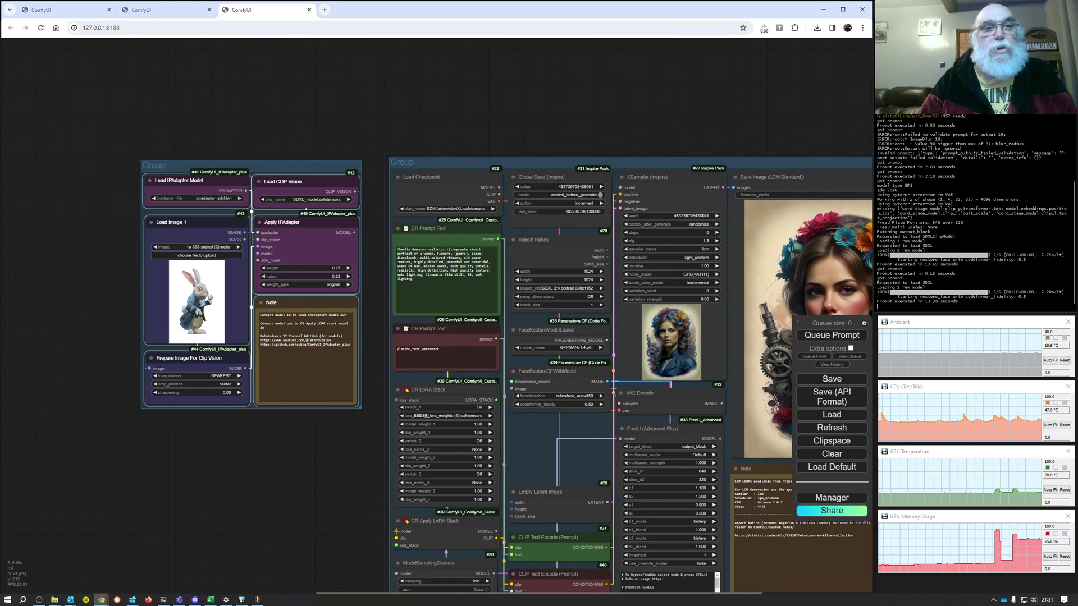
{"action": "left_click_drag", "start_coordinate": [396, 531], "coordinate": [498, 188]}
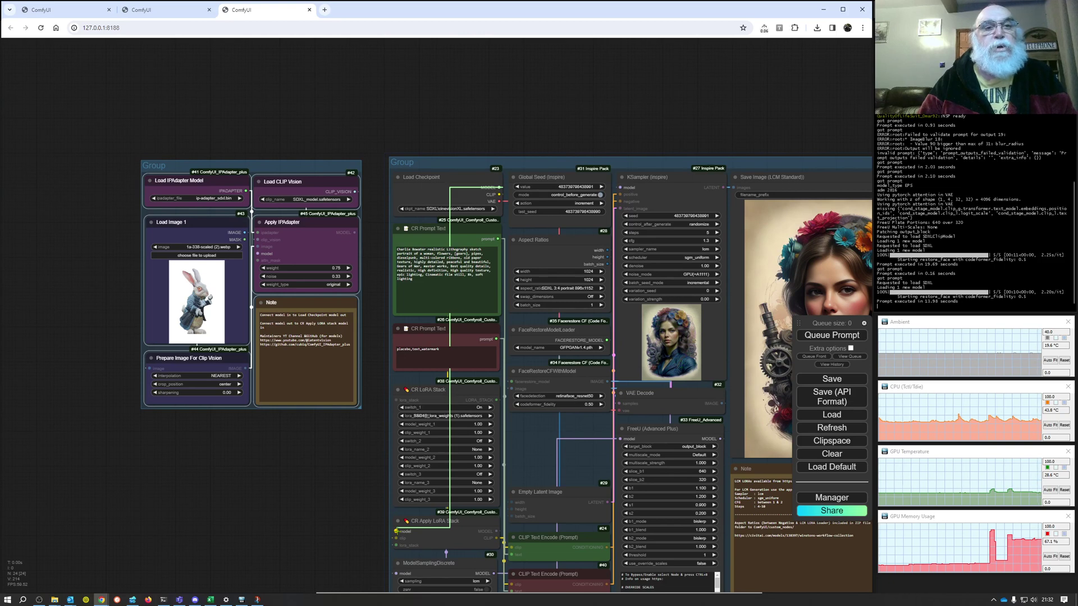
{"action": "left_click_drag", "start_coordinate": [396, 530], "coordinate": [258, 253]}
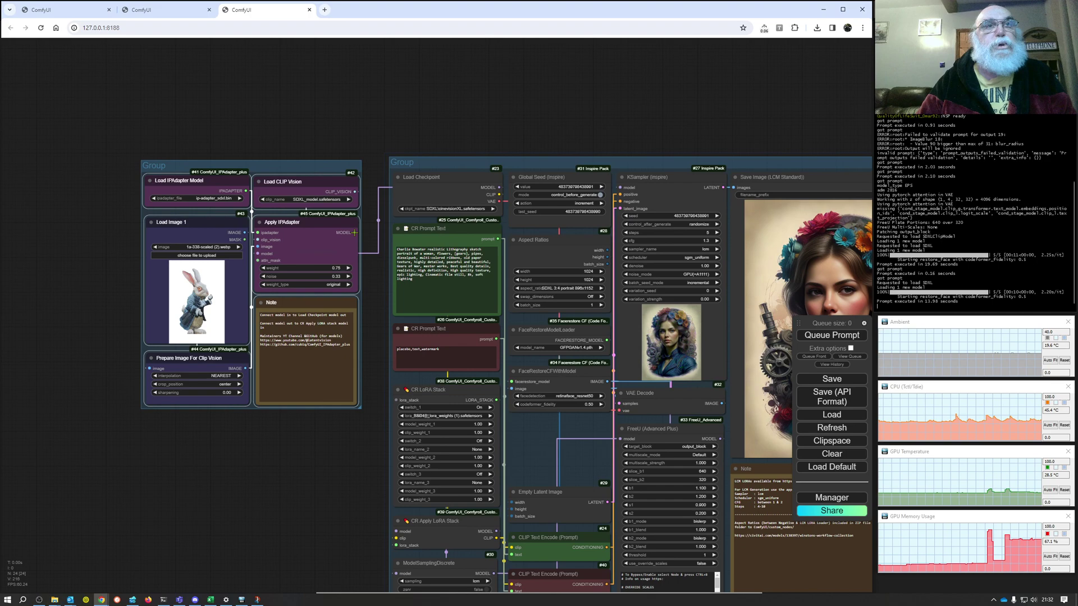
{"action": "left_click_drag", "start_coordinate": [354, 231], "coordinate": [397, 532]}
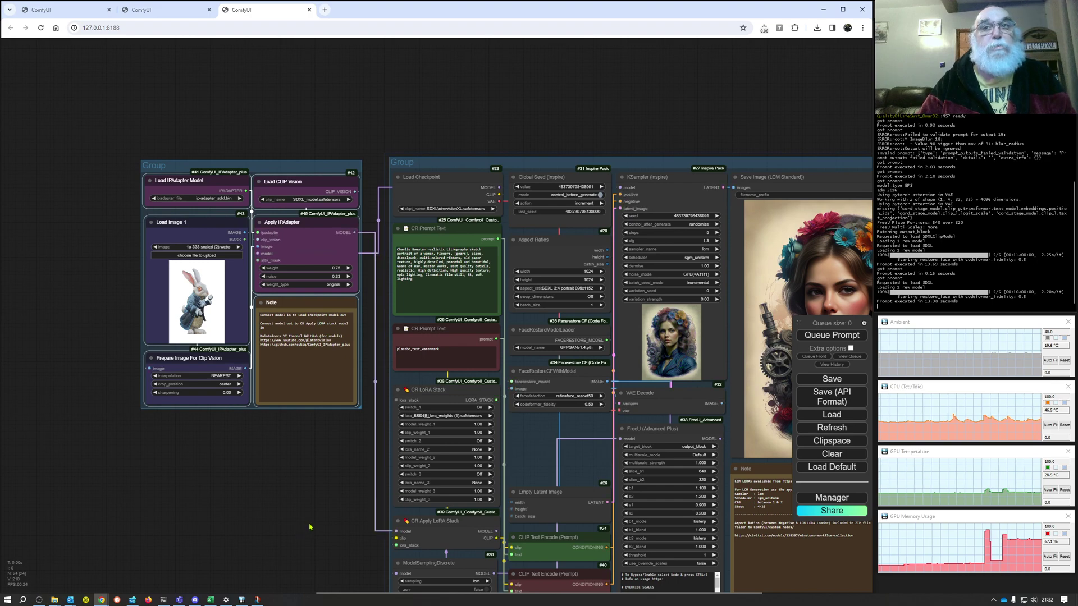
{"action": "left_click_drag", "start_coordinate": [310, 527], "coordinate": [190, 434]}
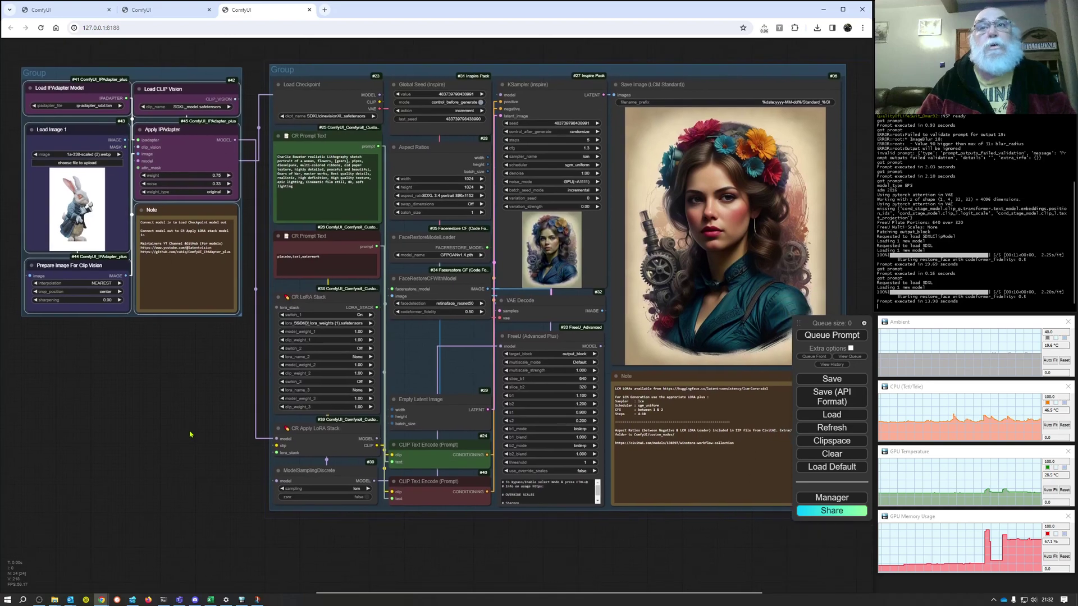
Upload the woman-in-purple photo as the IPAdapter reference and generate a matching portrait
{"action": "left_click", "coordinate": [64, 164]}
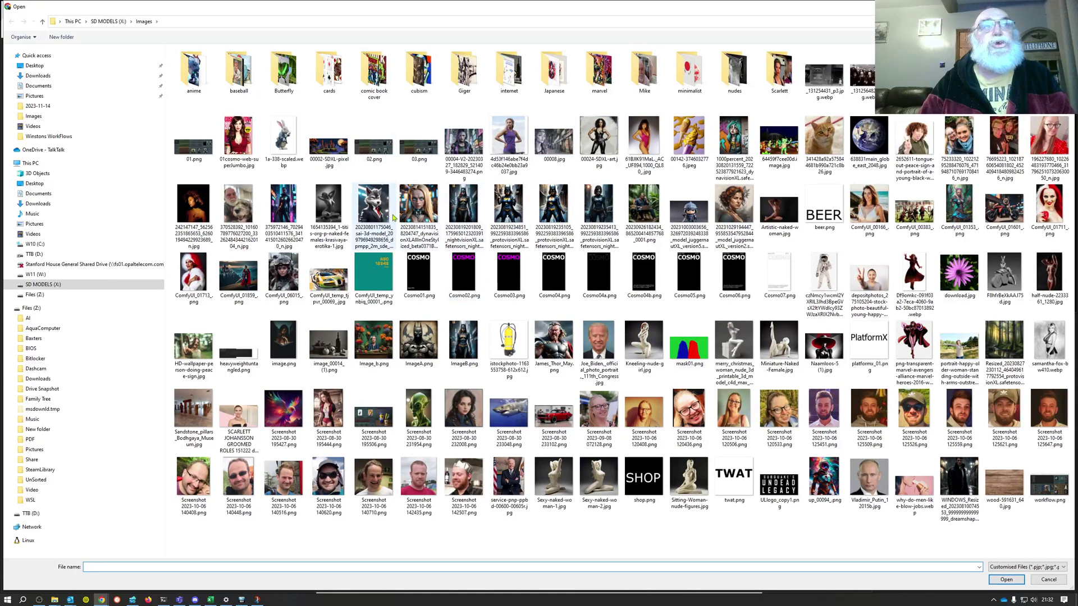
{"action": "double_click", "coordinate": [504, 144]}
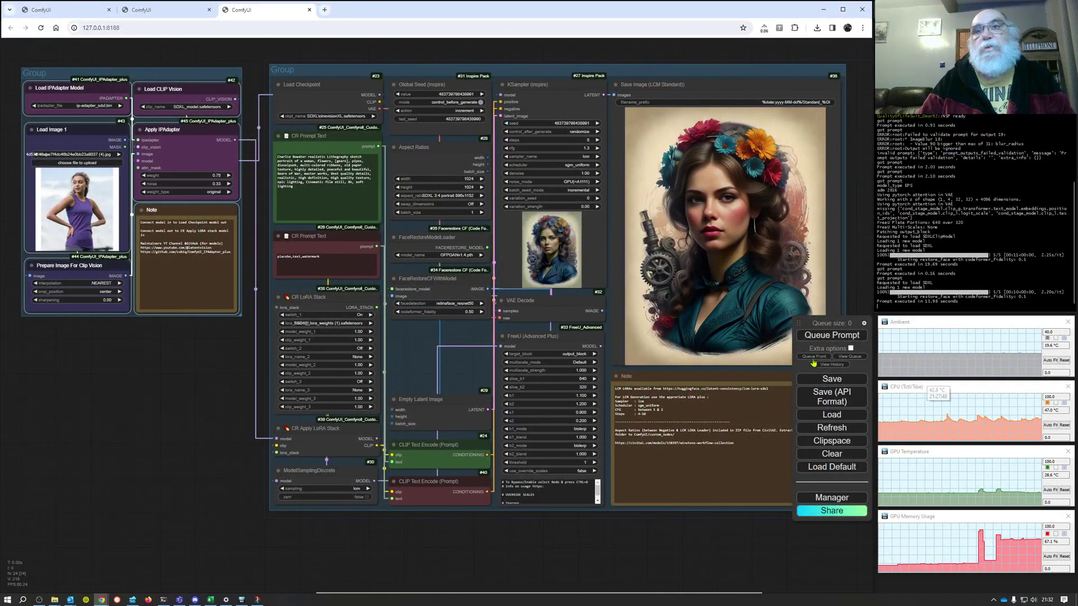
{"action": "left_click", "coordinate": [827, 336]}
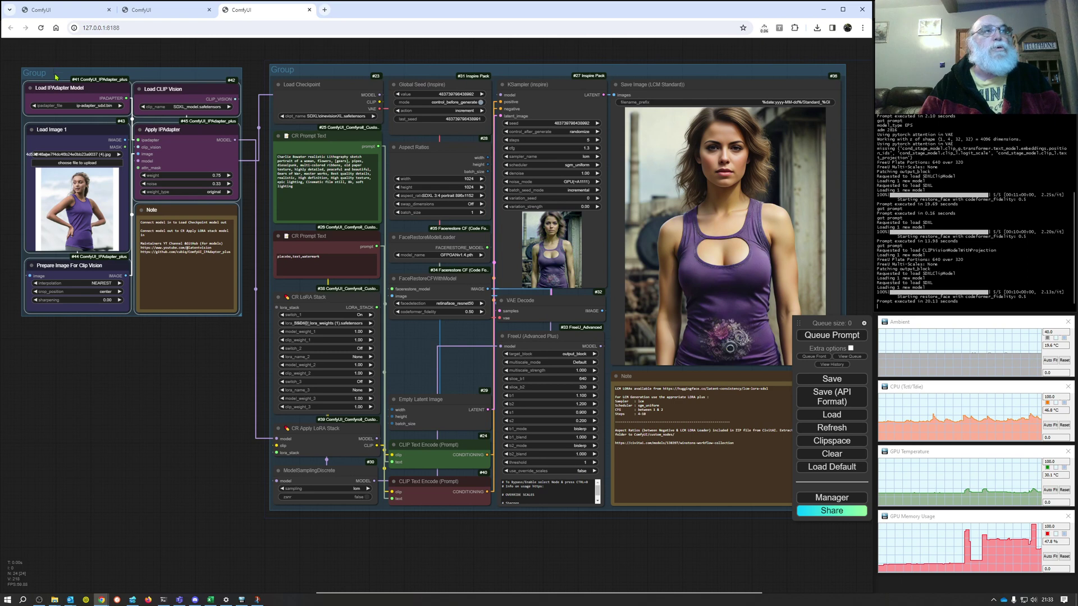
Remove the IPAdapter nodes and delete the emptied left group
{"action": "right_click", "coordinate": [57, 86]}
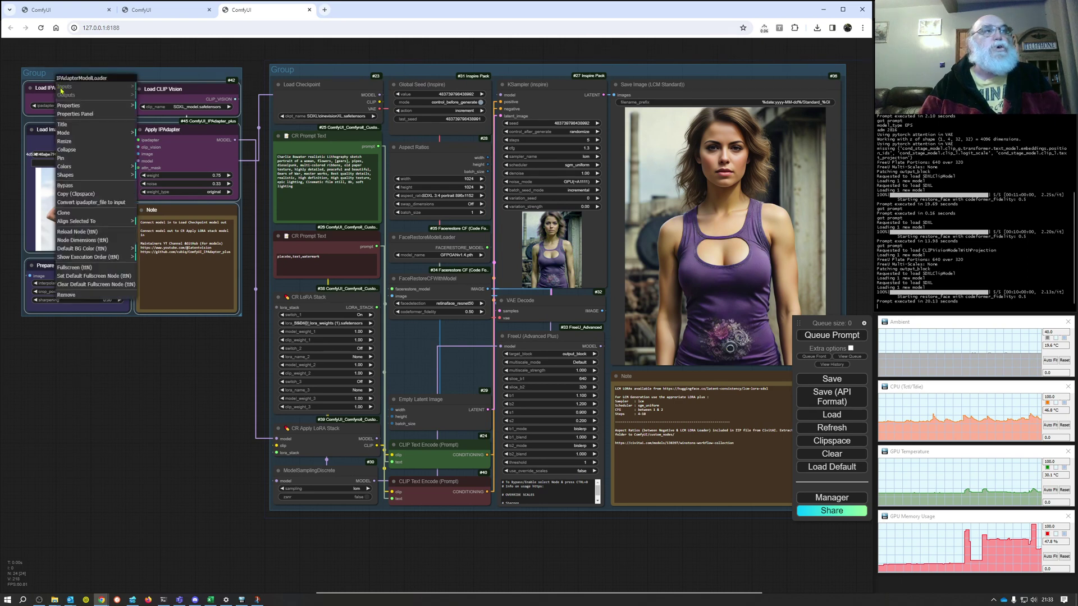
{"action": "left_click", "coordinate": [80, 296]}
{"action": "right_click", "coordinate": [120, 73]}
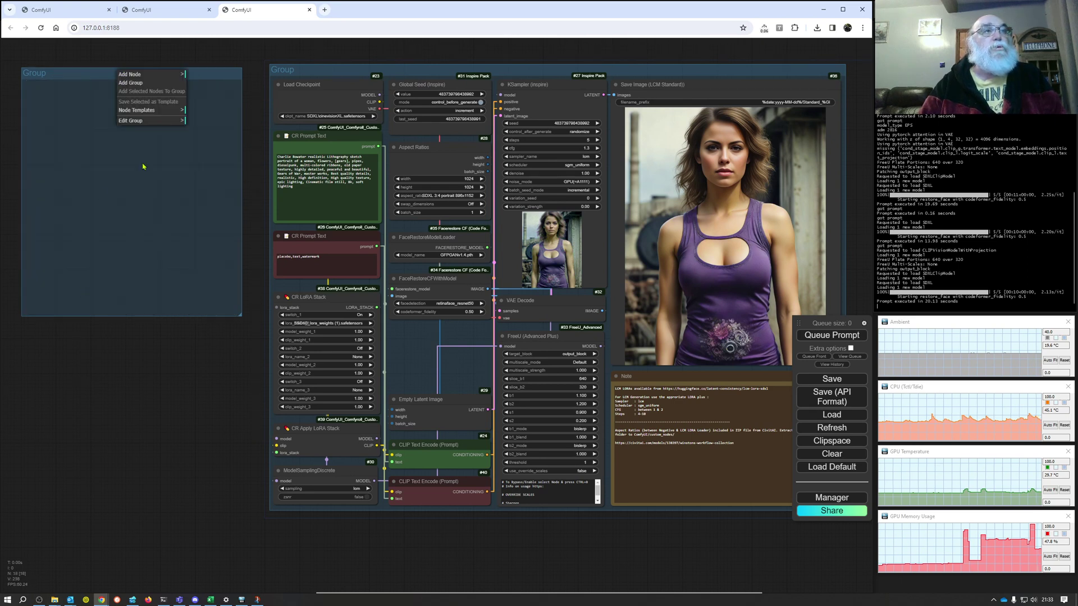
{"action": "left_click", "coordinate": [135, 120]}
{"action": "left_click", "coordinate": [193, 149]}
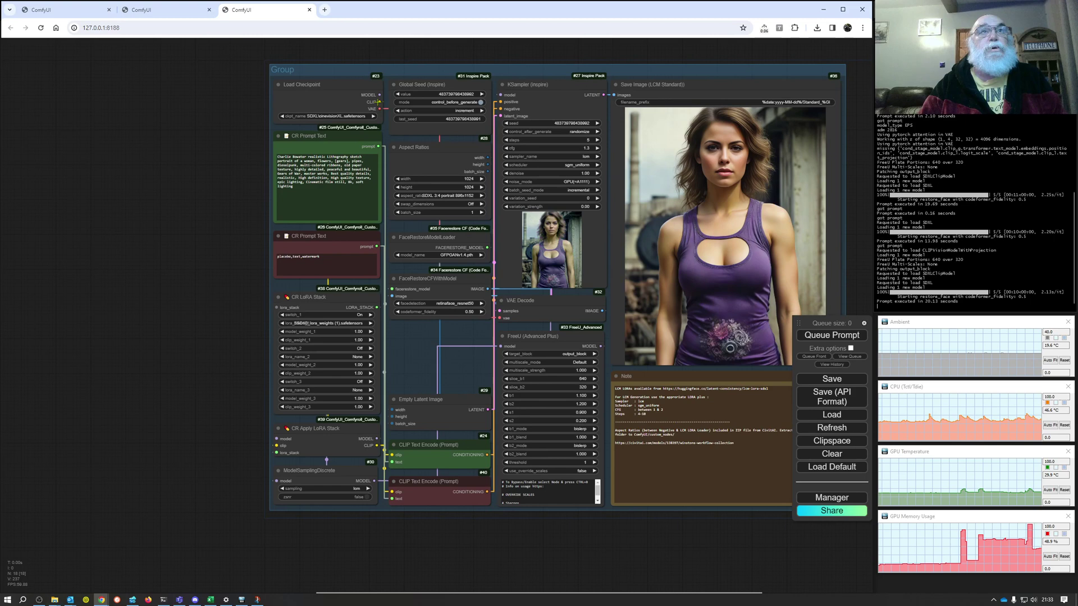
Reconnect the checkpoint model directly to CR Apply LoRA Stack and clear empty canvas space
{"action": "left_click_drag", "start_coordinate": [380, 95], "coordinate": [276, 439]}
{"action": "left_click_drag", "start_coordinate": [183, 419], "coordinate": [368, 430]}
{"action": "left_click_drag", "start_coordinate": [250, 356], "coordinate": [662, 356]}
{"action": "scroll", "coordinate": [355, 332], "scroll_direction": "down", "scroll_amount": 3}
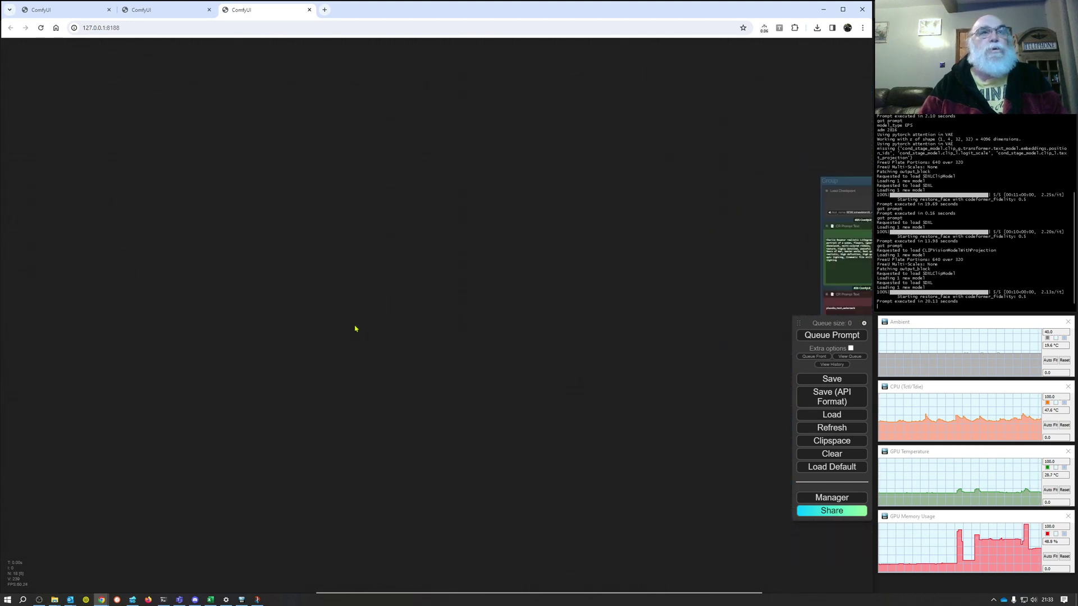
Insert the WW PoorMans LORA (ipadaptors) template as a group beside the generation group
{"action": "right_click", "coordinate": [284, 257]}
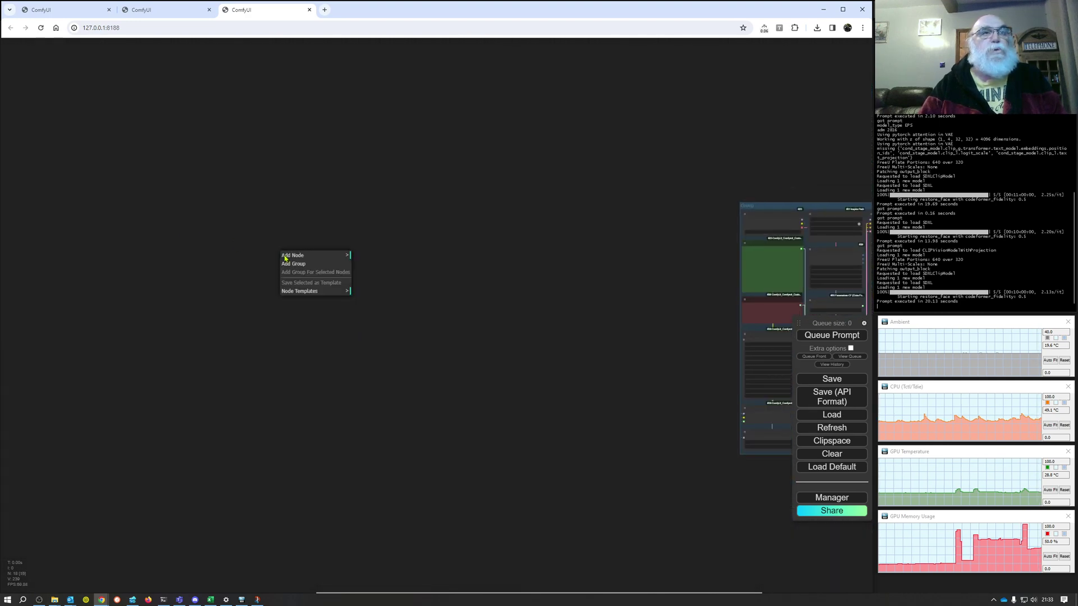
{"action": "left_click", "coordinate": [306, 291]}
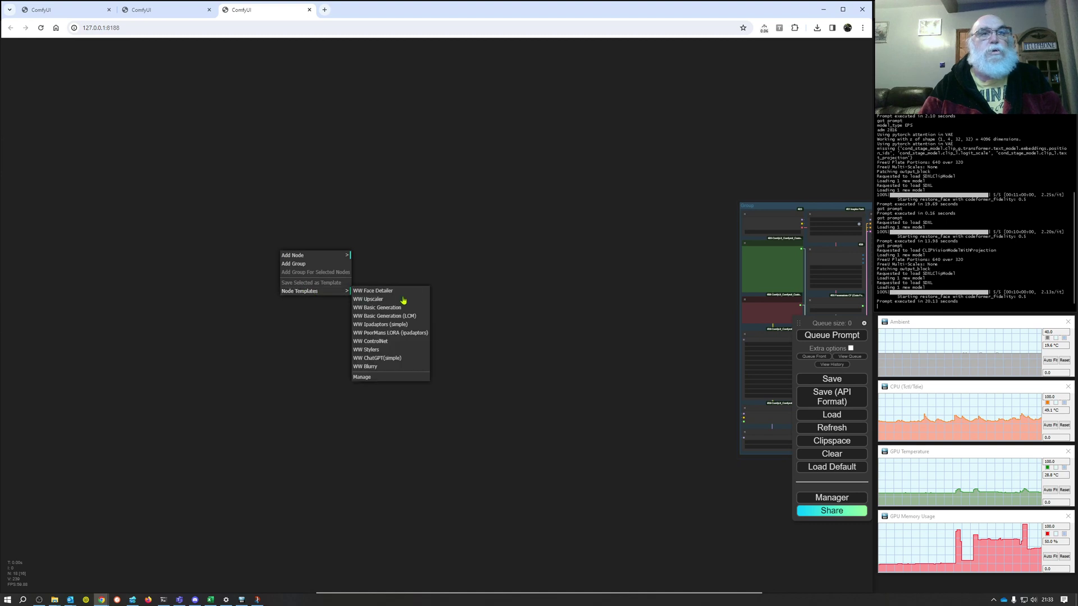
{"action": "left_click", "coordinate": [401, 334]}
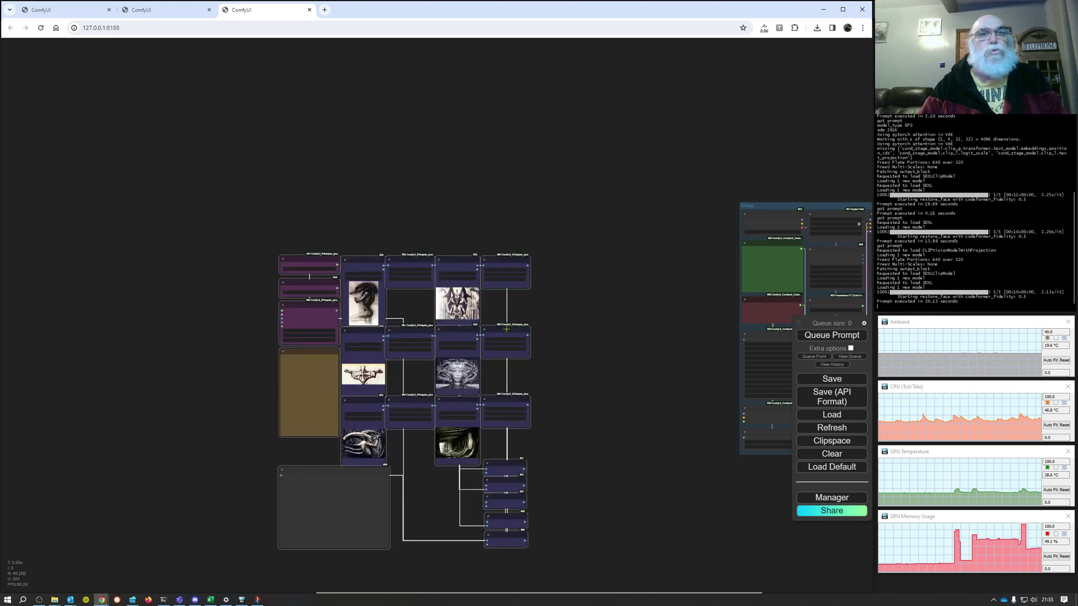
{"action": "right_click", "coordinate": [559, 239]}
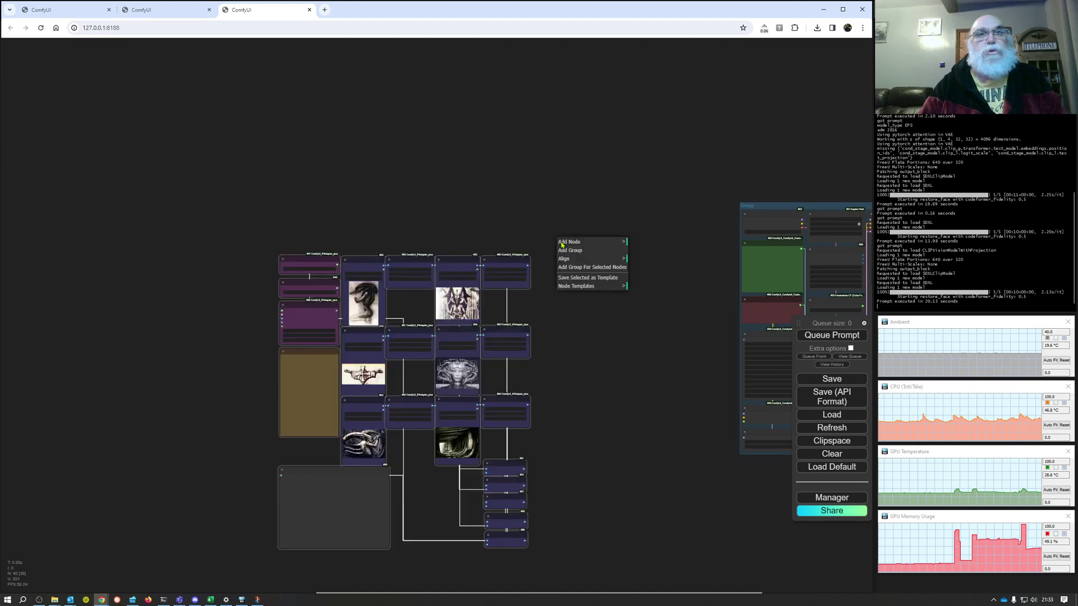
{"action": "left_click", "coordinate": [591, 268]}
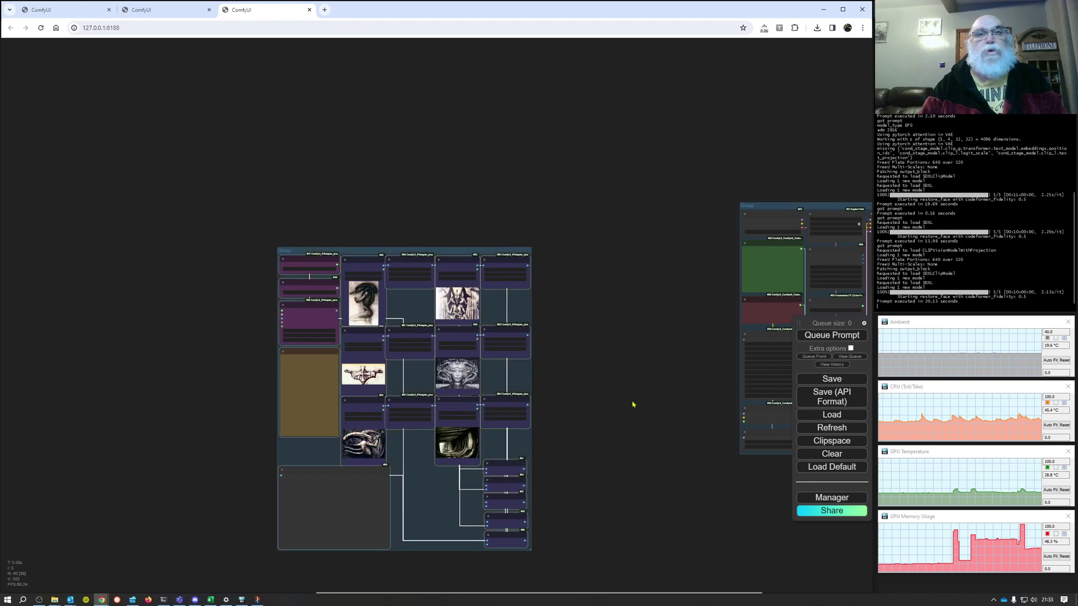
{"action": "left_click_drag", "start_coordinate": [632, 404], "coordinate": [409, 356]}
{"action": "scroll", "coordinate": [387, 320], "scroll_direction": "up", "scroll_amount": 5}
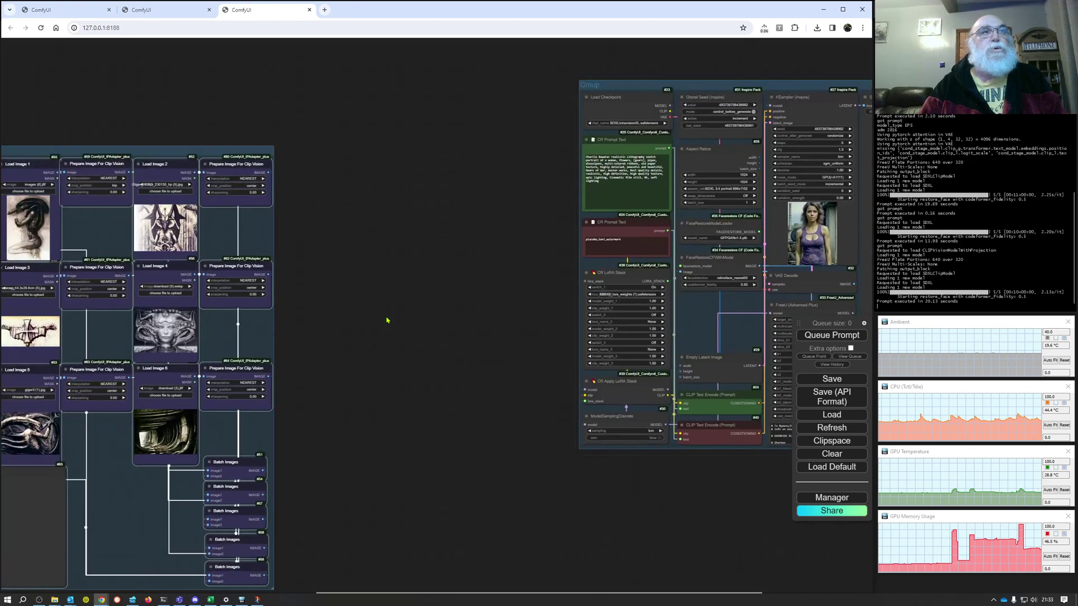
{"action": "left_click_drag", "start_coordinate": [205, 152], "coordinate": [497, 84]}
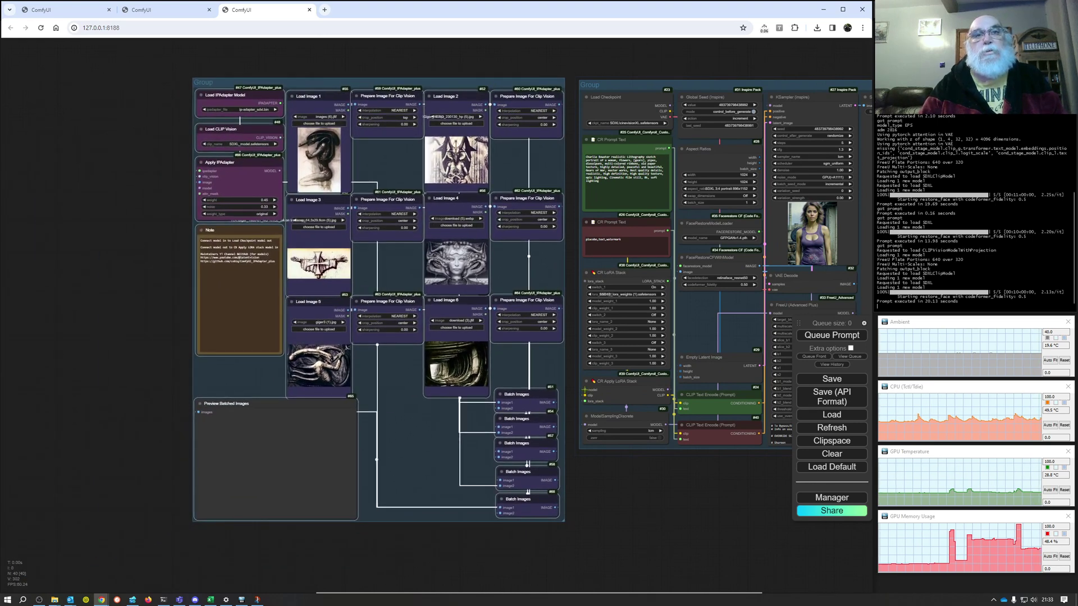
Wire the checkpoint model through Apply IPAdapter into CR Apply LoRA Stack
{"action": "left_click_drag", "start_coordinate": [670, 105], "coordinate": [199, 187]}
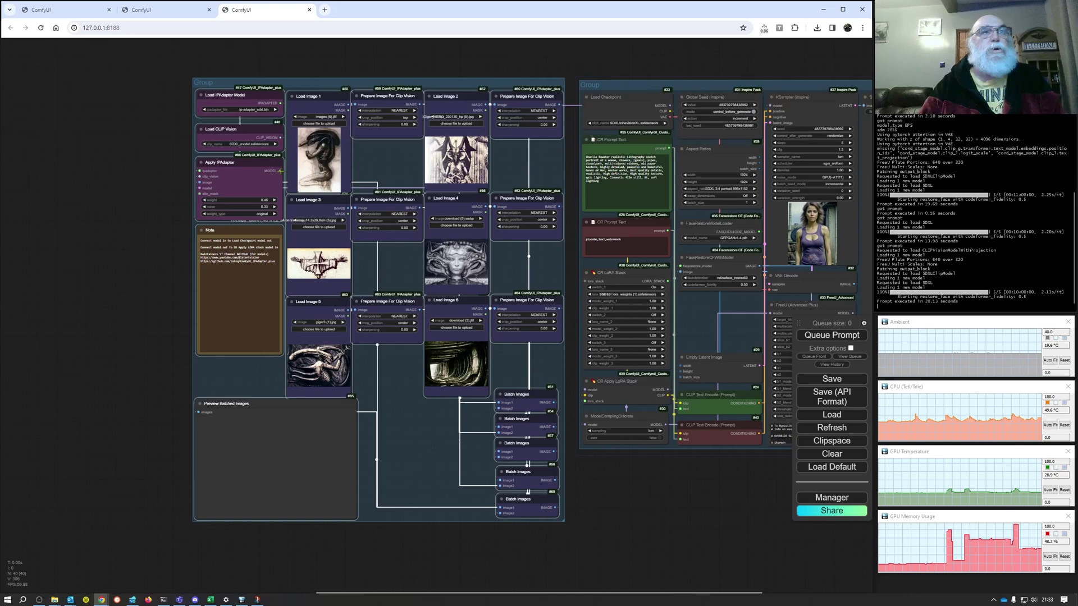
{"action": "left_click_drag", "start_coordinate": [280, 171], "coordinate": [585, 389]}
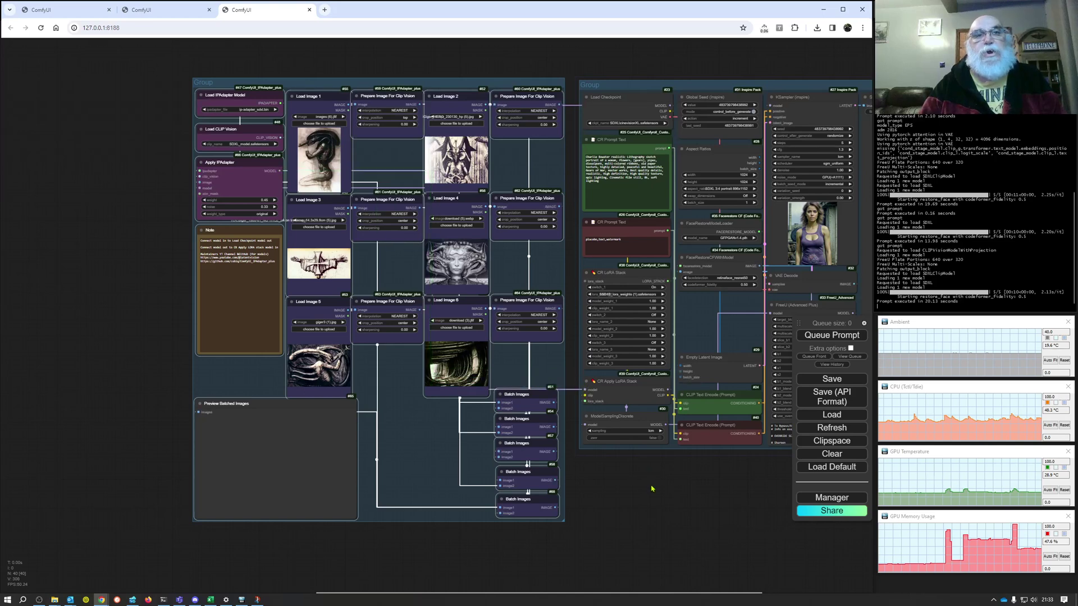
{"action": "left_click_drag", "start_coordinate": [651, 489], "coordinate": [439, 469]}
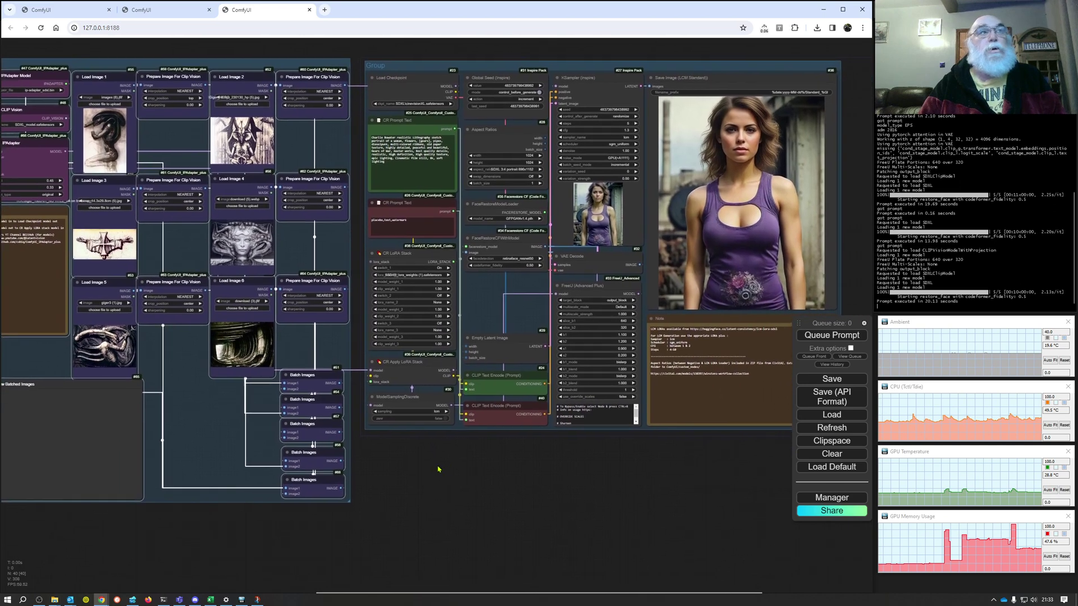
{"action": "scroll", "coordinate": [458, 468], "scroll_direction": "down", "scroll_amount": 1}
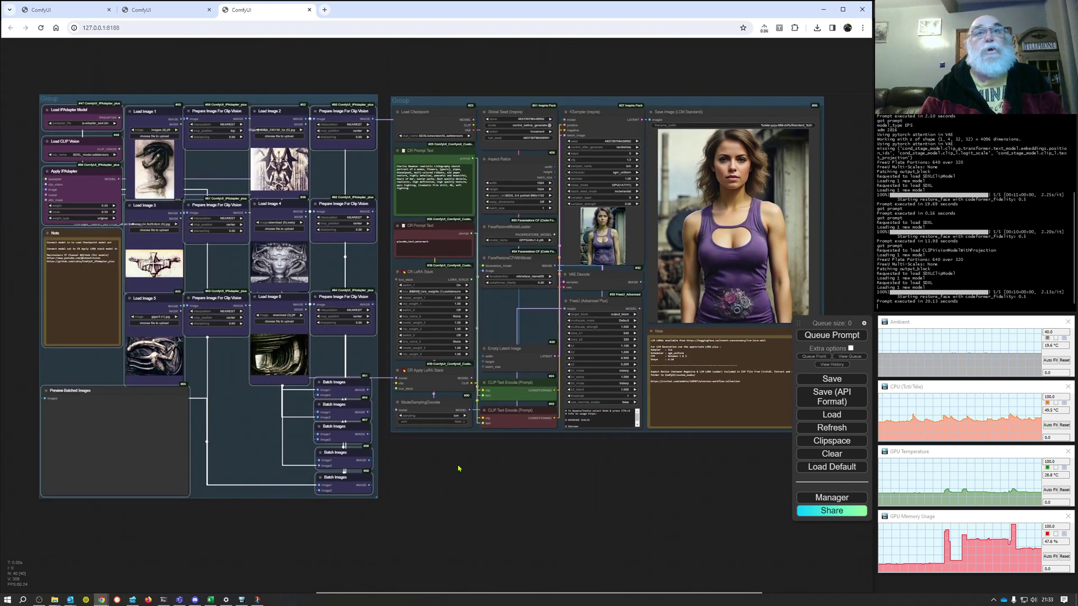
Queue the workflow to generate a new IPAdapter-guided steampunk portrait, then zoom out to view the result
{"action": "left_click", "coordinate": [835, 336]}
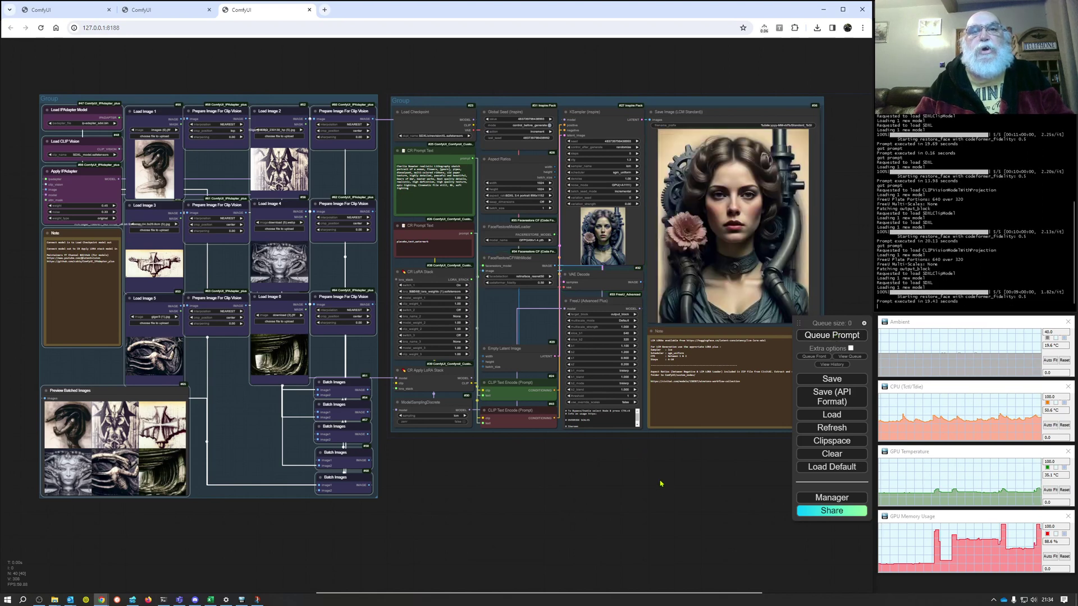
{"action": "left_click_drag", "start_coordinate": [663, 481], "coordinate": [611, 413]}
{"action": "scroll", "coordinate": [626, 459], "scroll_direction": "down", "scroll_amount": 1}
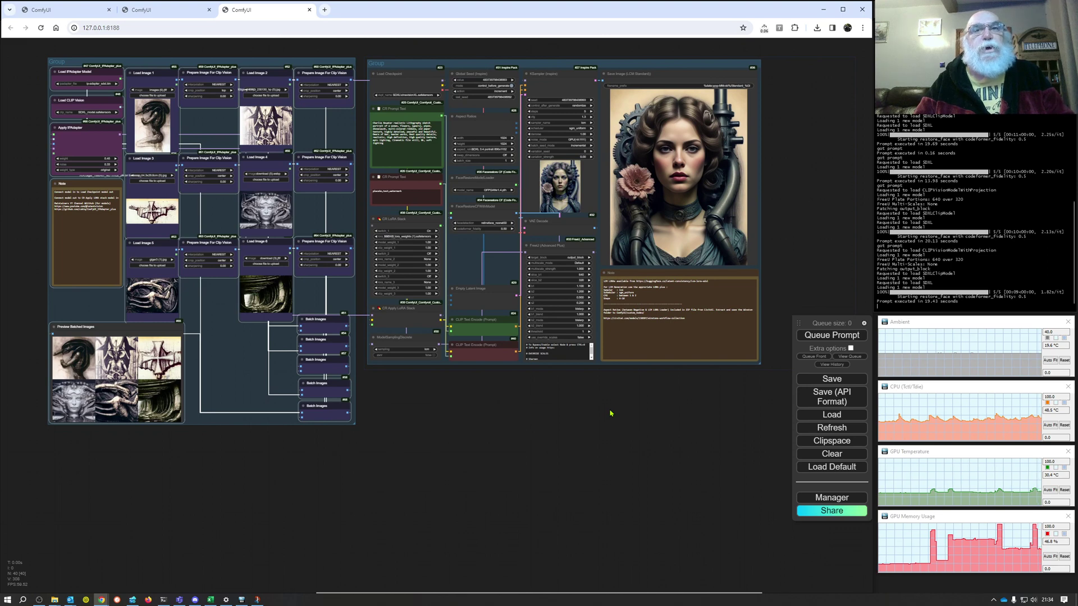
Insert the WW Upscaler template, wrap its nodes in a group, and place it under the generation group
{"action": "right_click", "coordinate": [505, 416]}
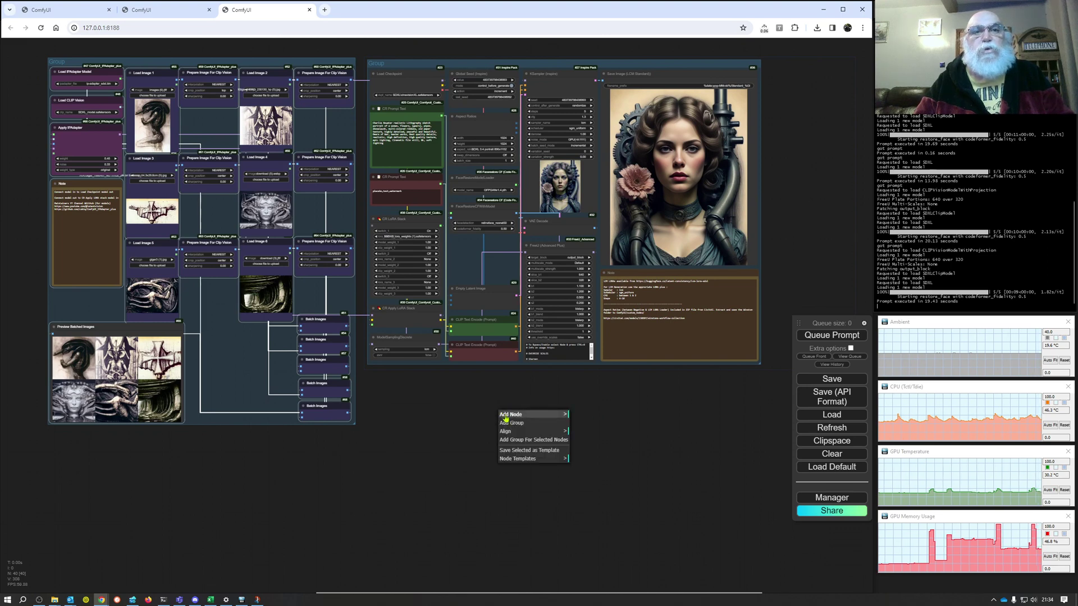
{"action": "left_click", "coordinate": [553, 459]}
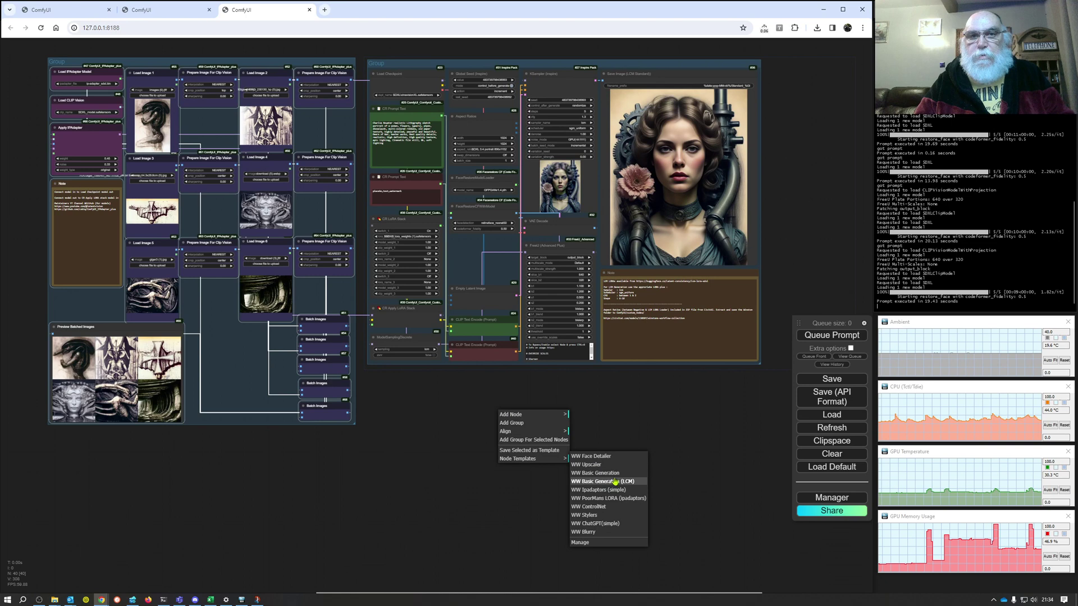
{"action": "left_click", "coordinate": [595, 467]}
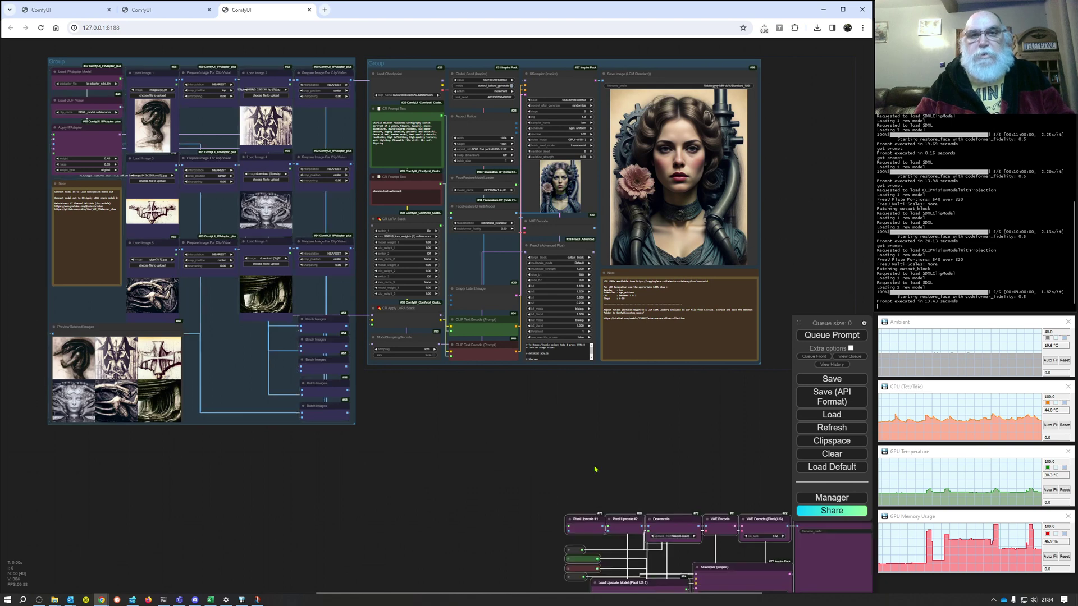
{"action": "right_click", "coordinate": [624, 480]}
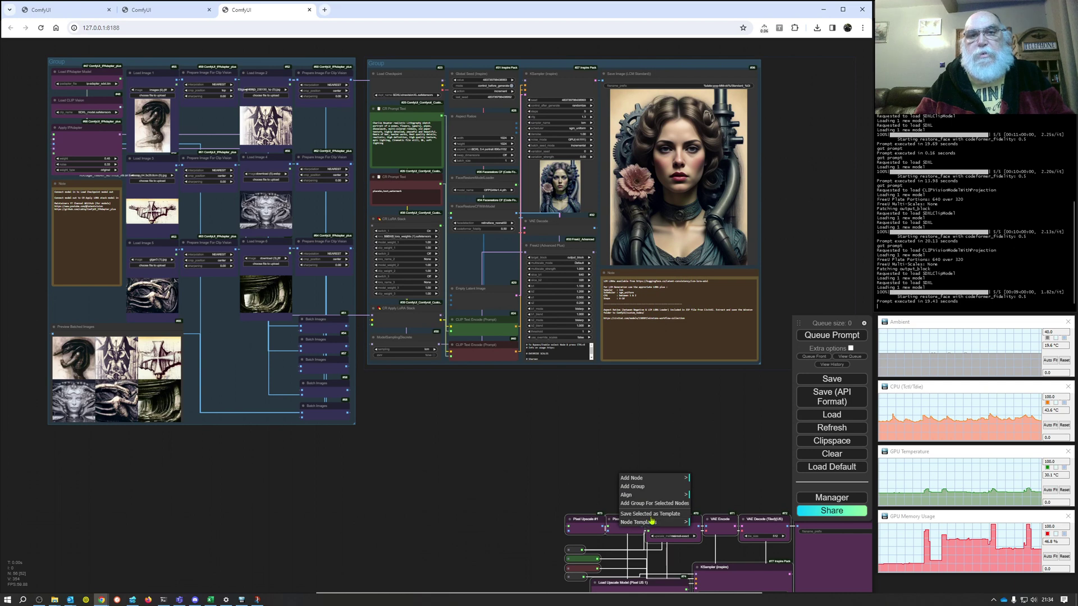
{"action": "left_click", "coordinate": [652, 506]}
{"action": "left_click_drag", "start_coordinate": [652, 506], "coordinate": [479, 382]}
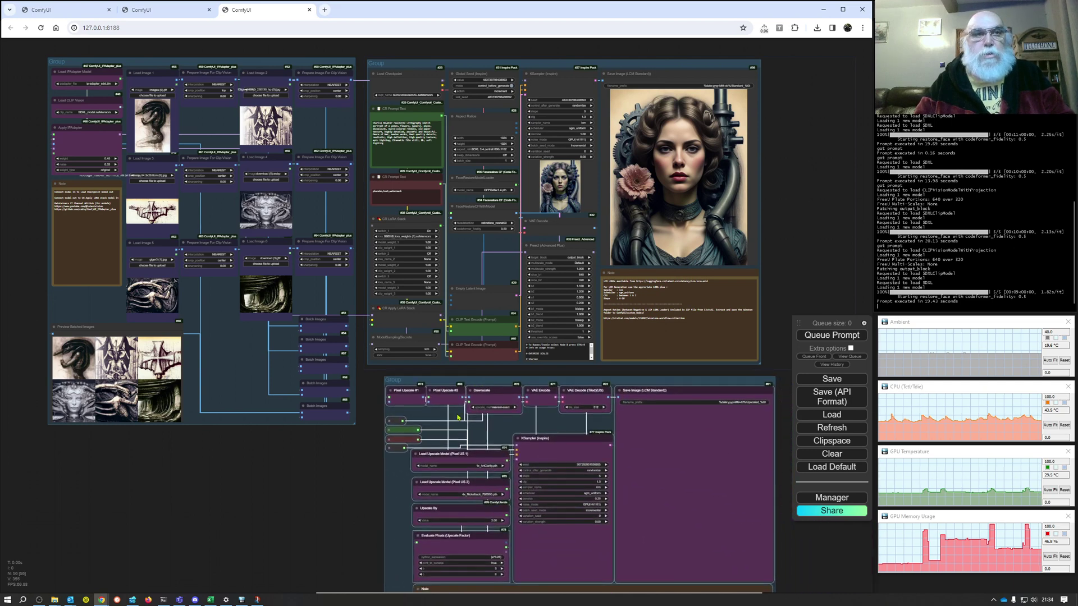
{"action": "scroll", "coordinate": [413, 425], "scroll_direction": "up", "scroll_amount": 2}
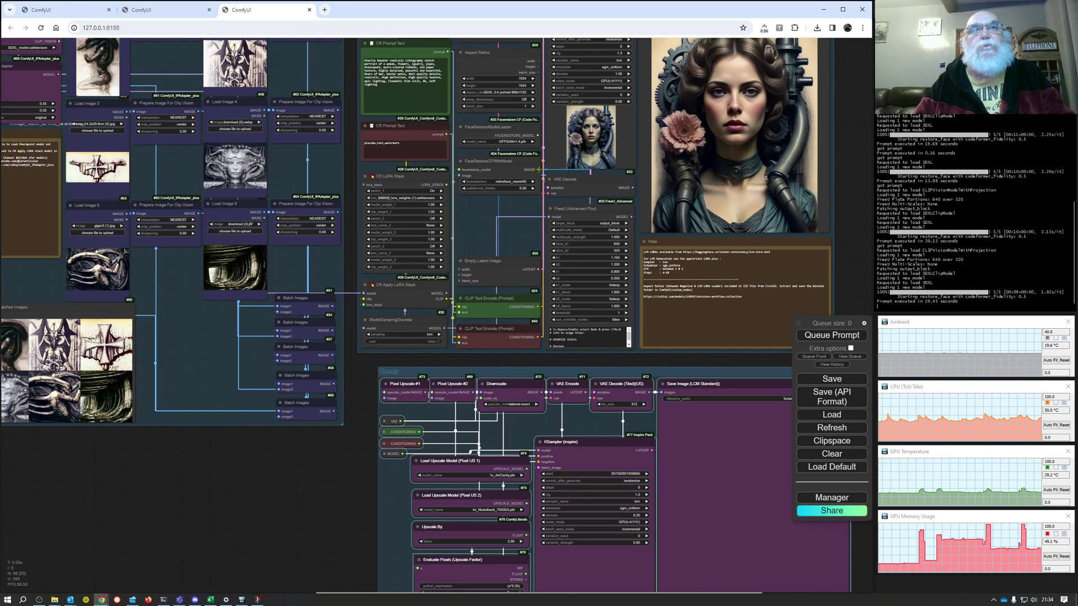
Link the restored image, checkpoint VAE, and positive and negative conditioning into the upscaler group inputs
{"action": "left_click_drag", "start_coordinate": [539, 169], "coordinate": [385, 398]}
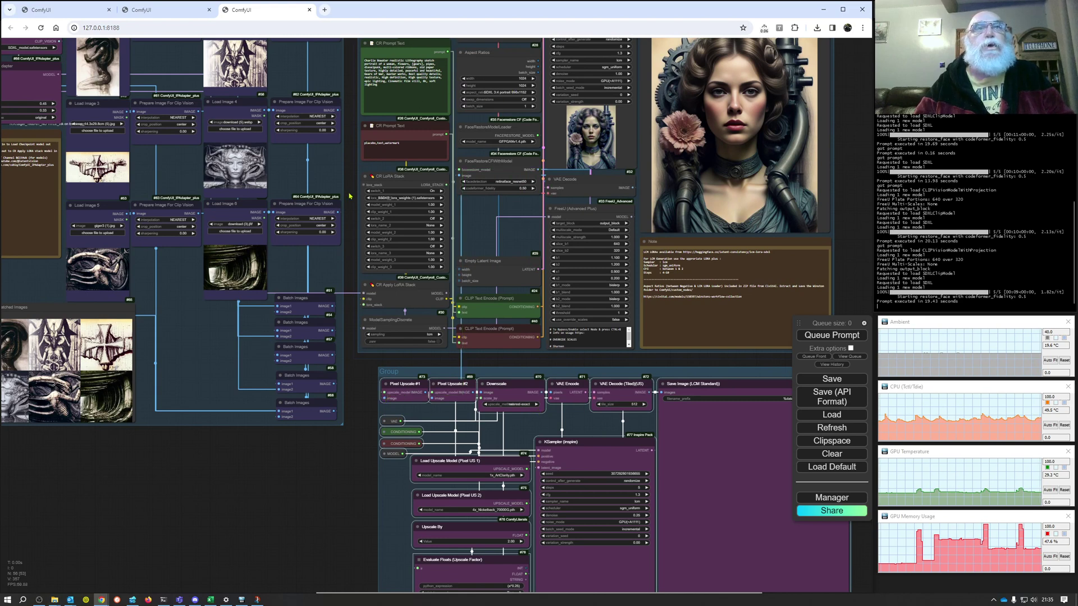
{"action": "left_click_drag", "start_coordinate": [349, 196], "coordinate": [345, 213]}
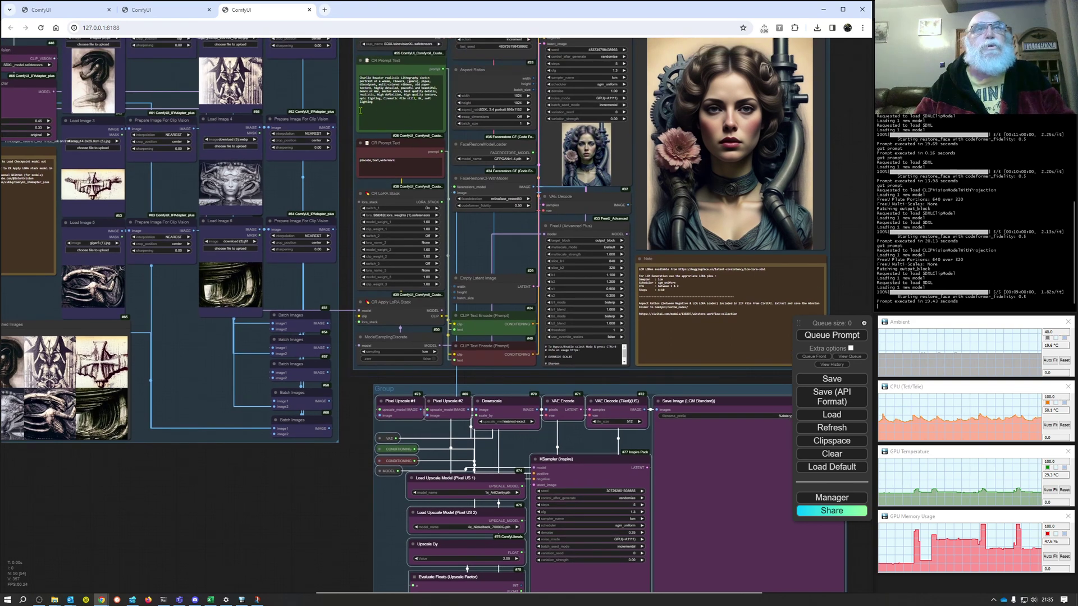
{"action": "scroll", "coordinate": [344, 124], "scroll_direction": "down", "scroll_amount": 1}
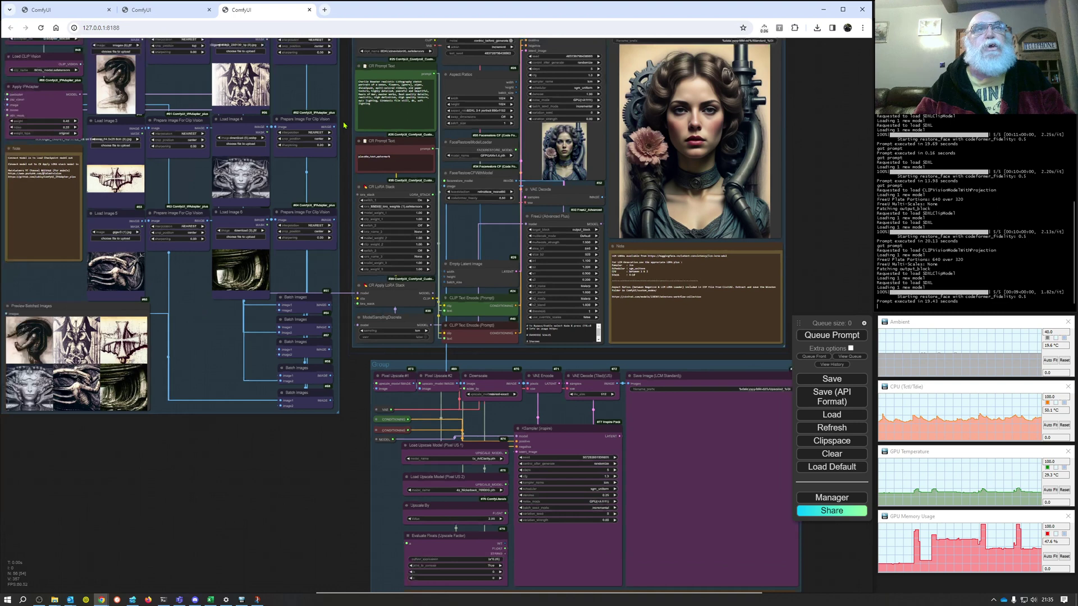
{"action": "left_click_drag", "start_coordinate": [345, 125], "coordinate": [346, 125]}
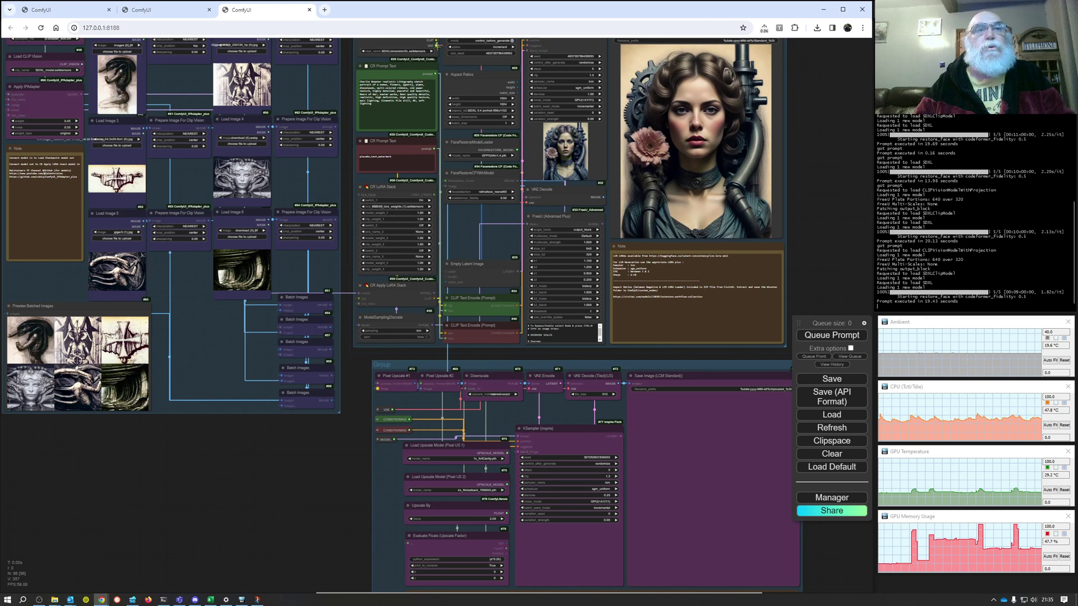
{"action": "left_click_drag", "start_coordinate": [436, 46], "coordinate": [378, 410]}
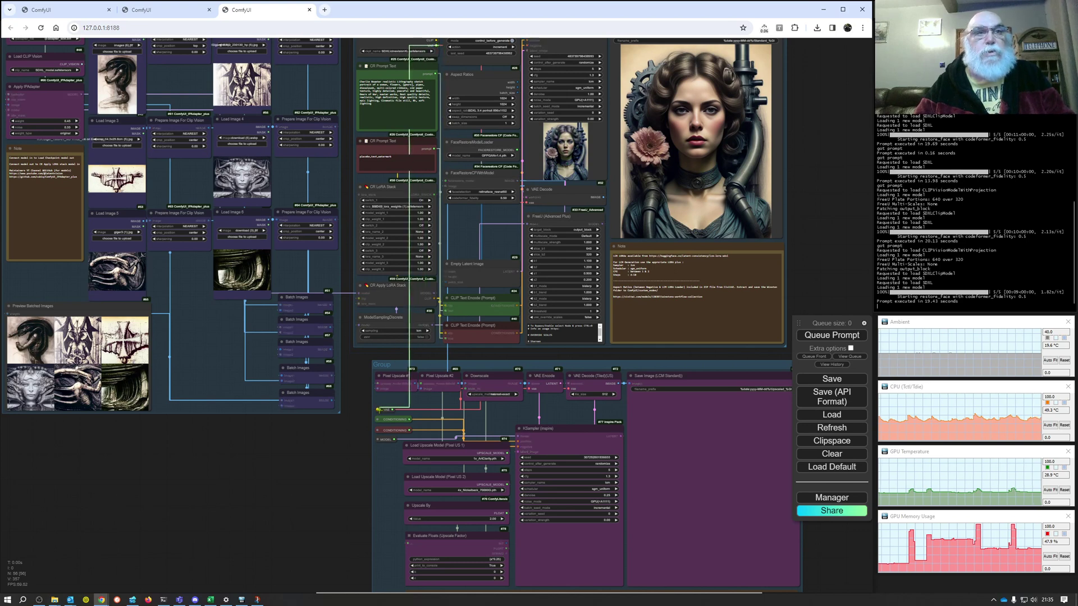
{"action": "left_click_drag", "start_coordinate": [378, 409], "coordinate": [378, 409]}
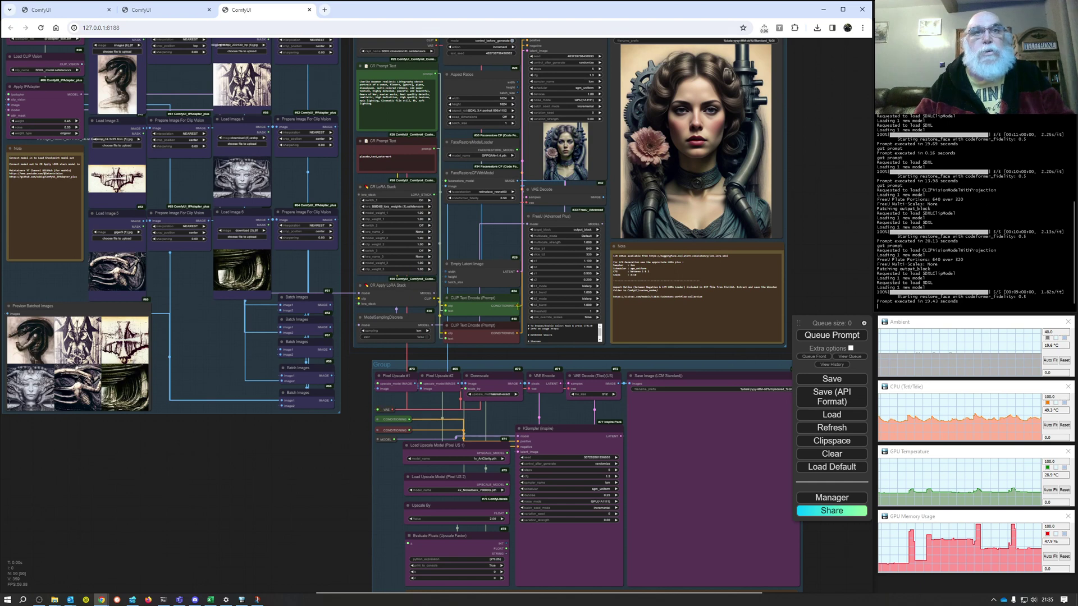
{"action": "left_click_drag", "start_coordinate": [517, 306], "coordinate": [378, 419]}
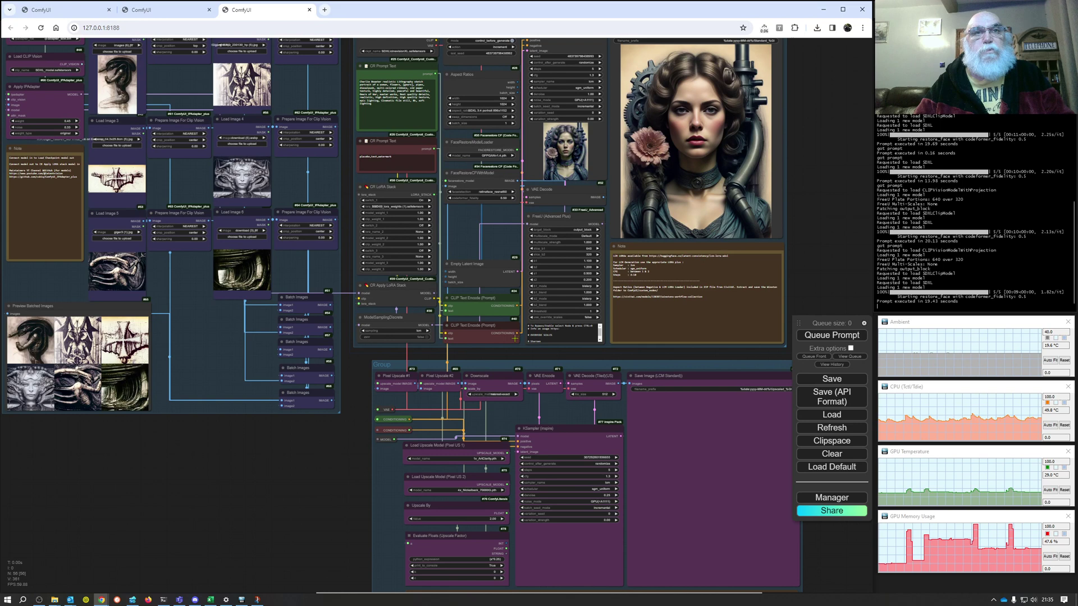
{"action": "left_click_drag", "start_coordinate": [517, 333], "coordinate": [378, 430]}
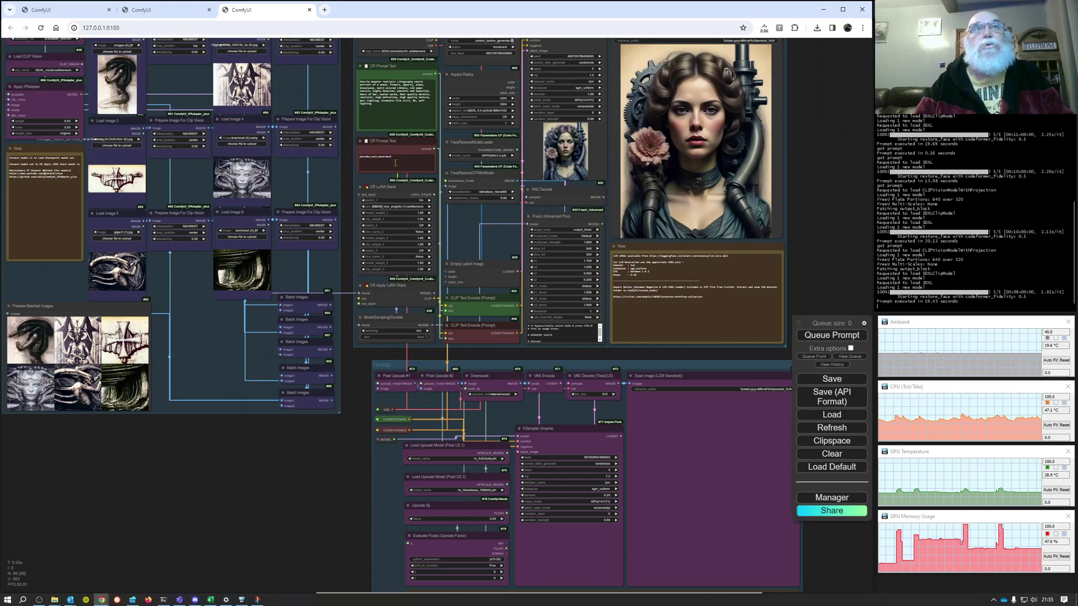
Connect FreeU's MODEL output to KSampler (inspire) and to the upscaler group
{"action": "left_click_drag", "start_coordinate": [317, 428], "coordinate": [312, 450]}
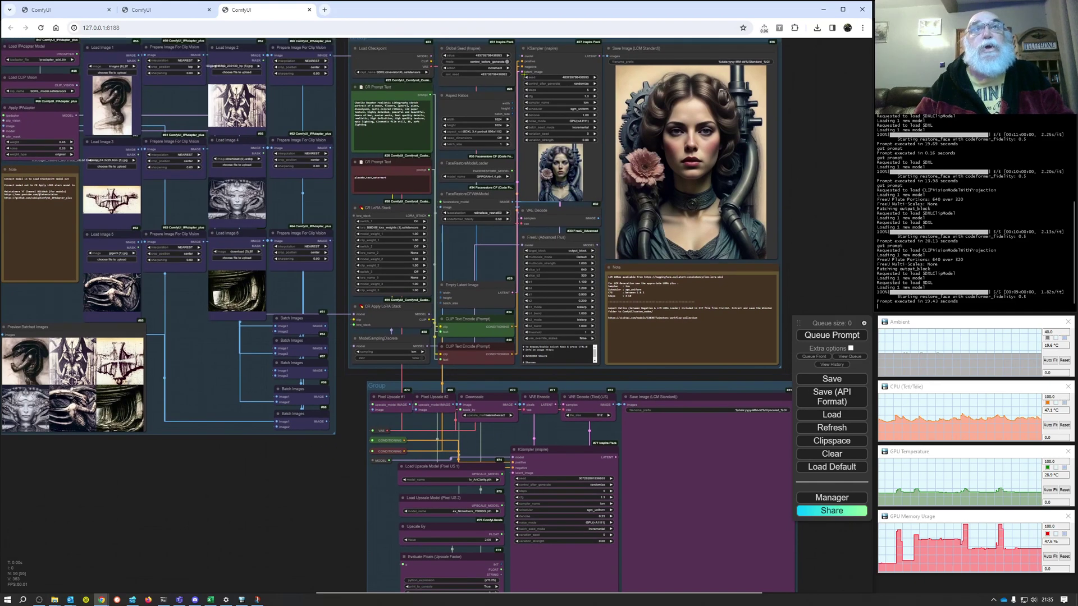
{"action": "left_click_drag", "start_coordinate": [598, 245], "coordinate": [523, 56]}
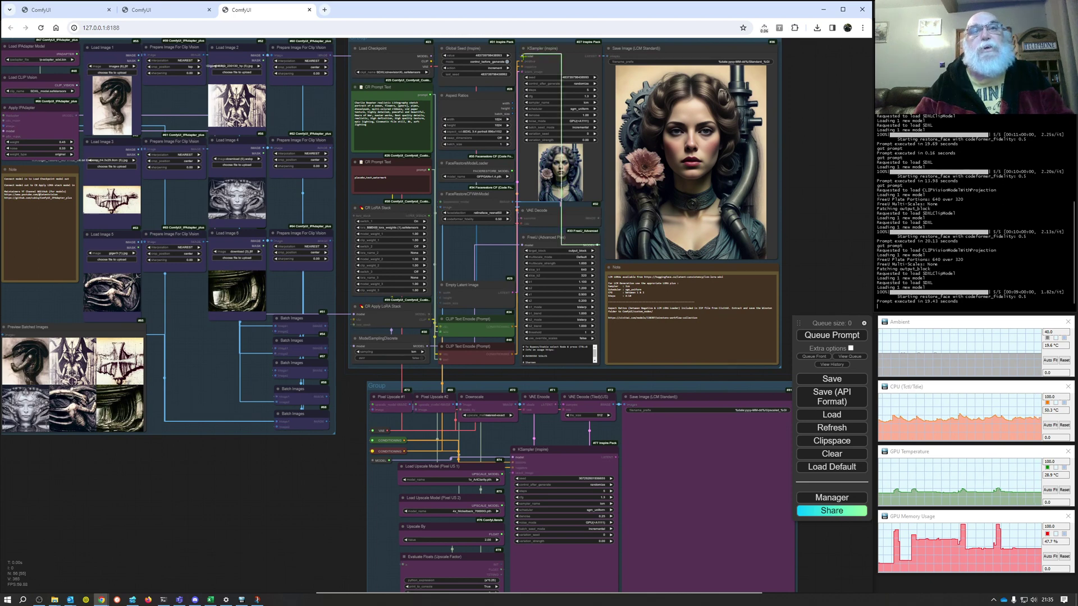
{"action": "left_click_drag", "start_coordinate": [523, 56], "coordinate": [576, 195]}
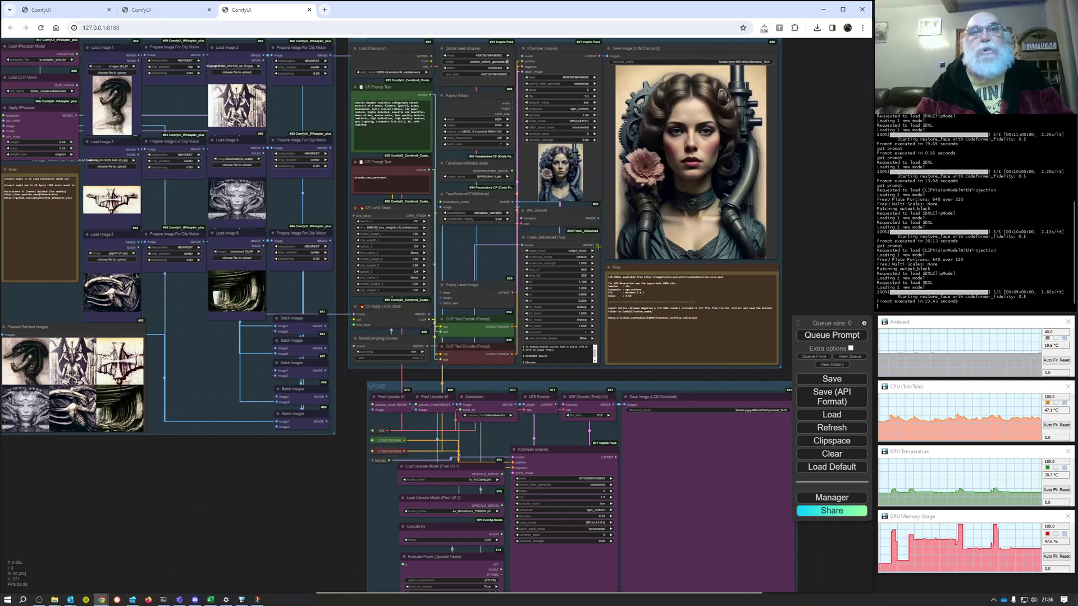
{"action": "left_click_drag", "start_coordinate": [598, 246], "coordinate": [376, 421]}
{"action": "scroll", "coordinate": [308, 413], "scroll_direction": "down", "scroll_amount": 2}
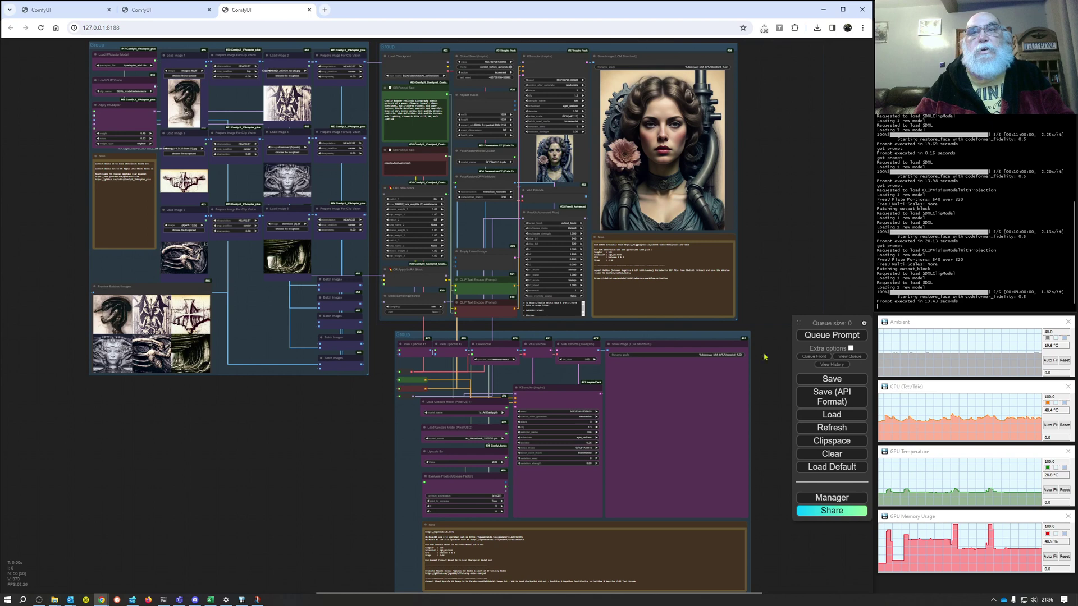
Queue the workflow to generate the steampunk portrait with a gear headpiece
{"action": "left_click", "coordinate": [829, 335]}
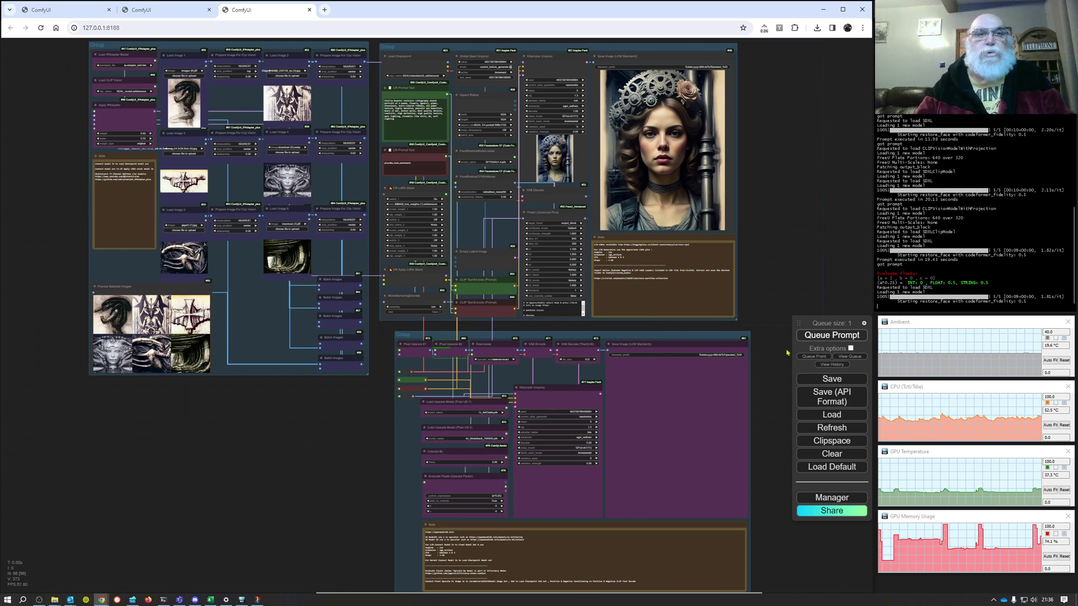
{"action": "scroll", "coordinate": [307, 446], "scroll_direction": "up", "scroll_amount": 3}
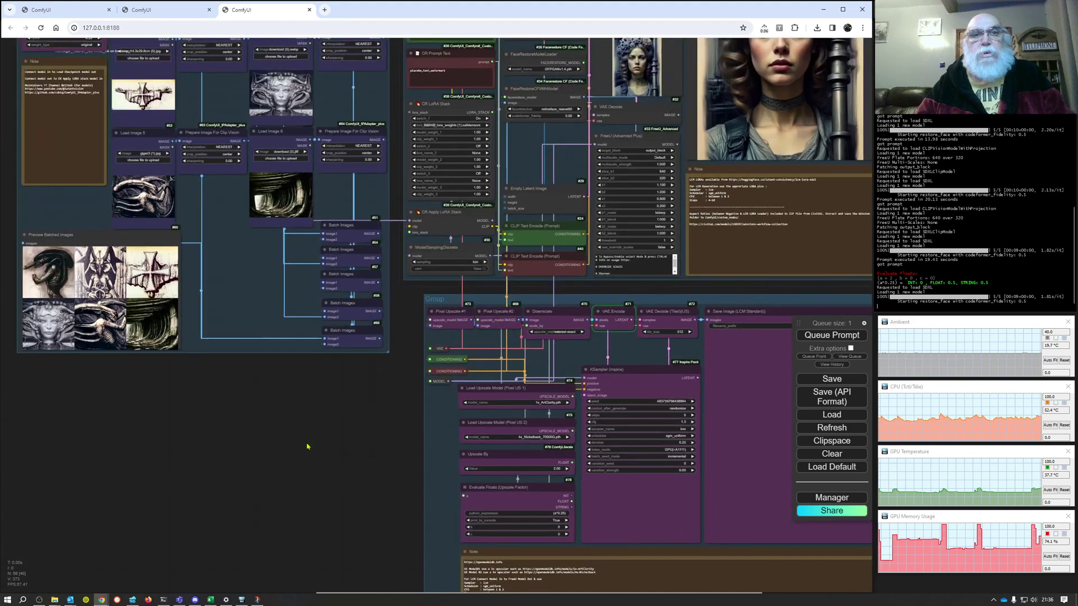
{"action": "left_click_drag", "start_coordinate": [307, 447], "coordinate": [305, 428]}
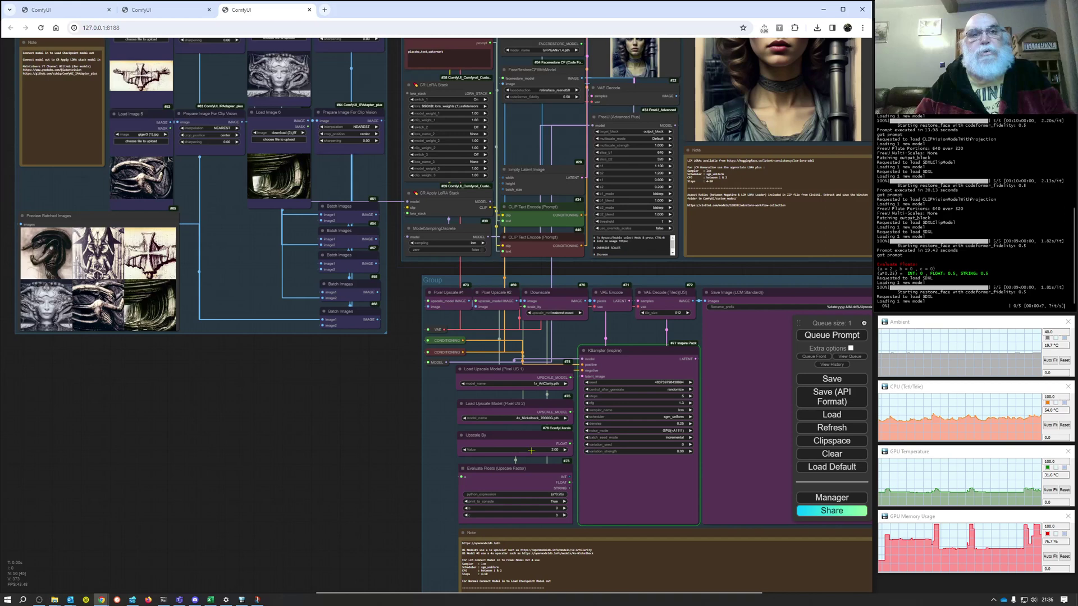
Adjust the Upscale By factor and frame the upscaler group's output on the canvas
{"action": "left_click_drag", "start_coordinate": [495, 450], "coordinate": [555, 450]}
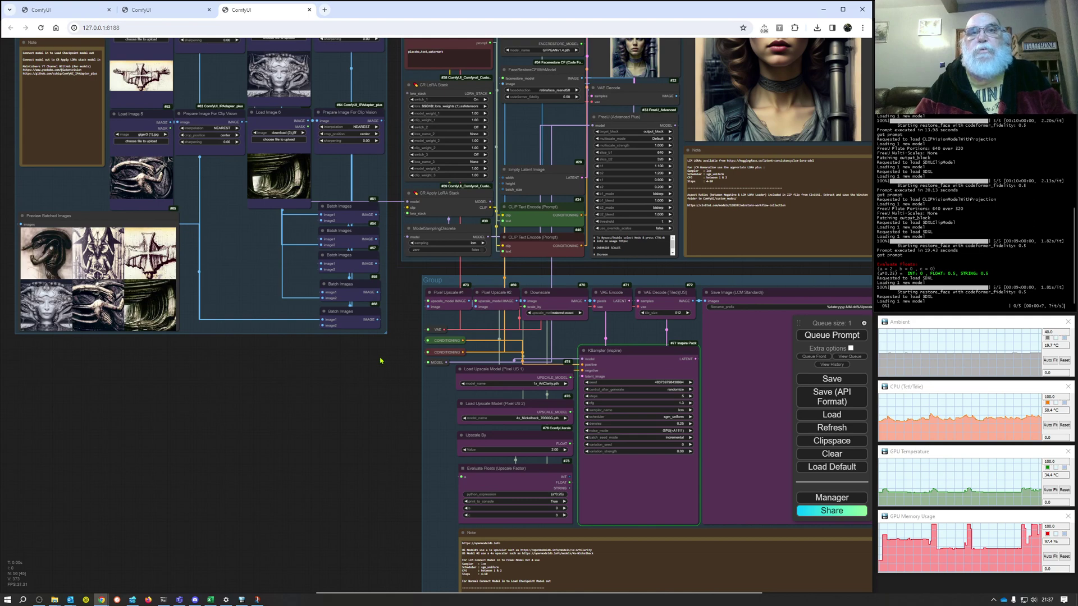
{"action": "left_click_drag", "start_coordinate": [335, 387], "coordinate": [277, 372]}
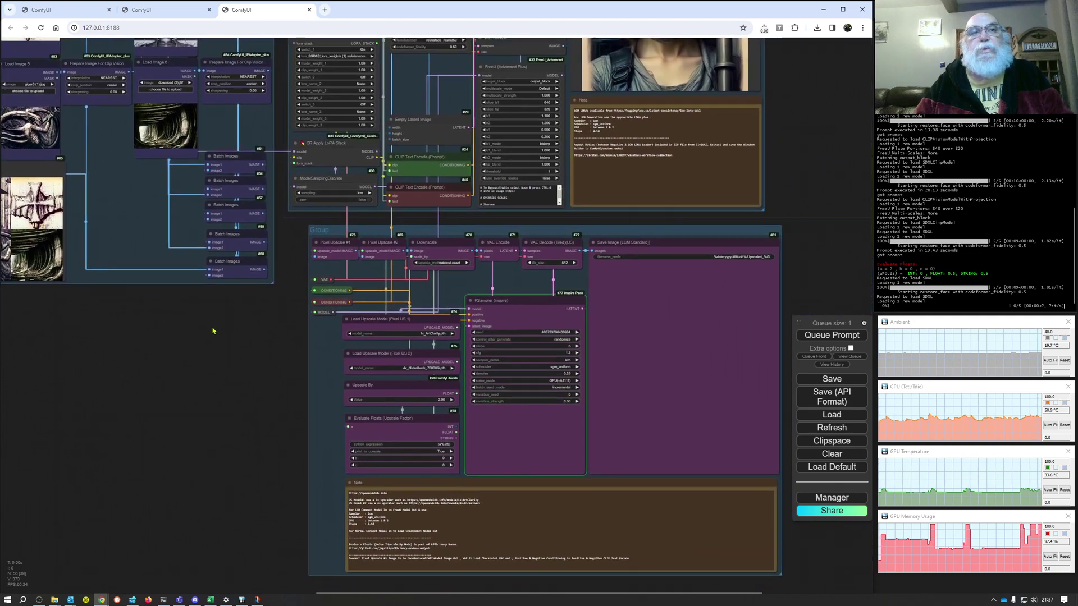
{"action": "left_click_drag", "start_coordinate": [213, 331], "coordinate": [181, 290]}
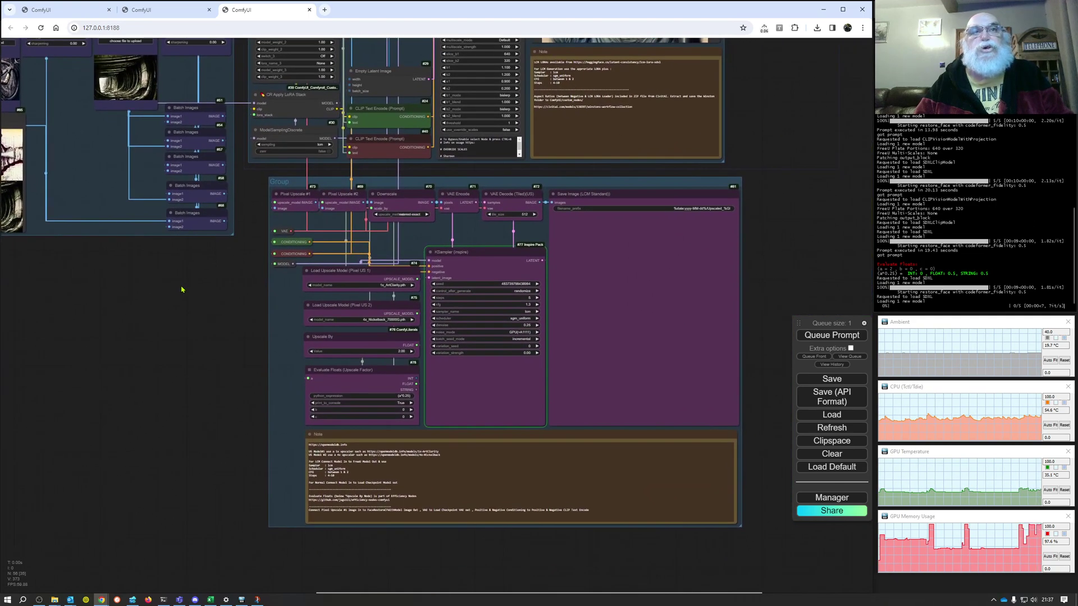
{"action": "scroll", "coordinate": [182, 290], "scroll_direction": "down", "scroll_amount": 3}
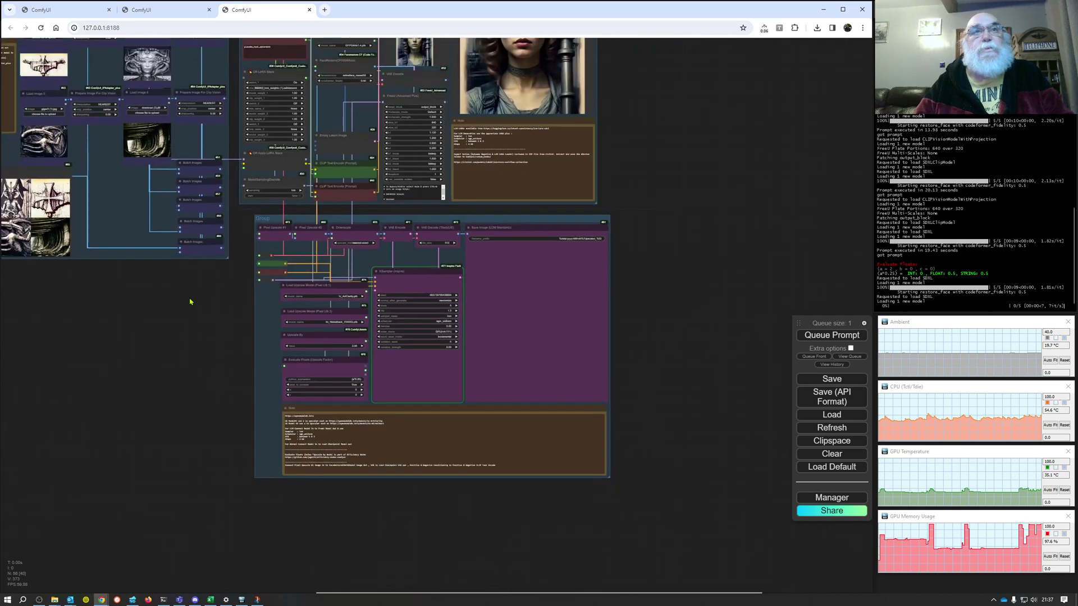
{"action": "left_click_drag", "start_coordinate": [208, 316], "coordinate": [304, 388]}
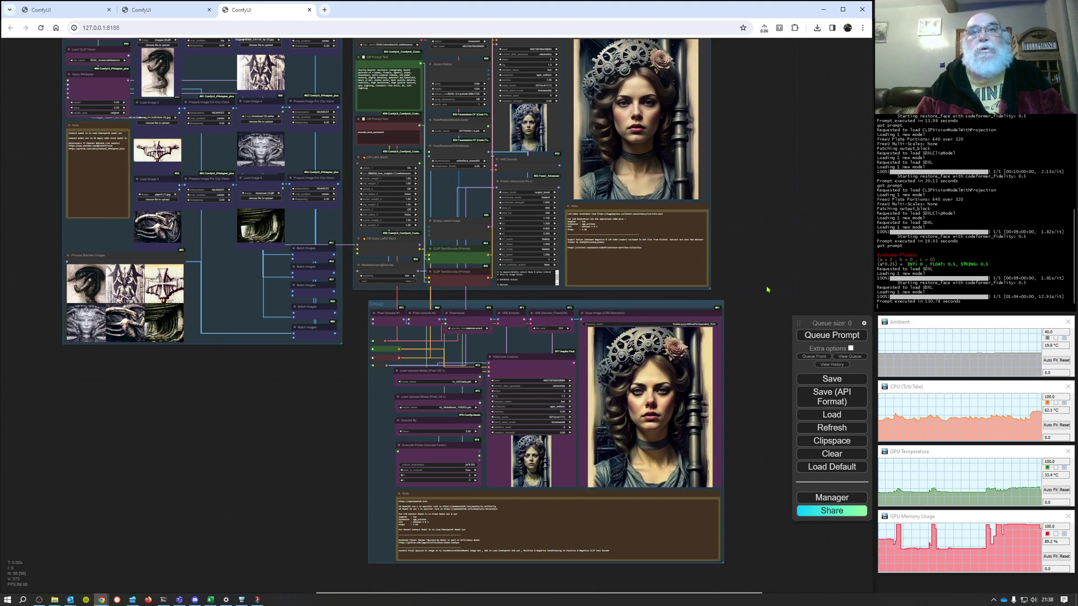
{"action": "left_click_drag", "start_coordinate": [766, 258], "coordinate": [740, 319]}
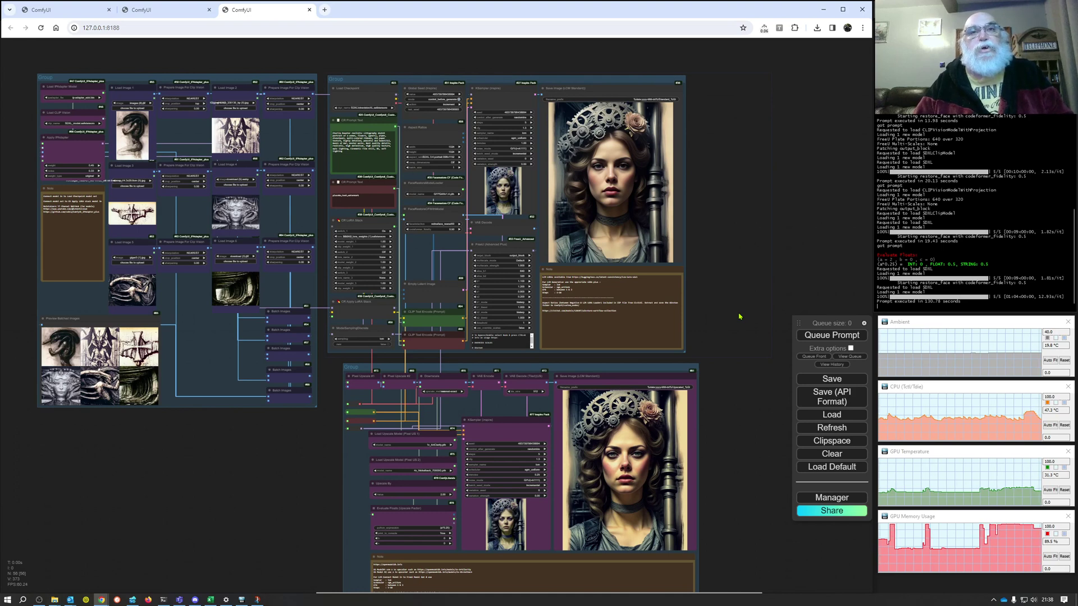
{"action": "left_click_drag", "start_coordinate": [740, 318], "coordinate": [563, 315]}
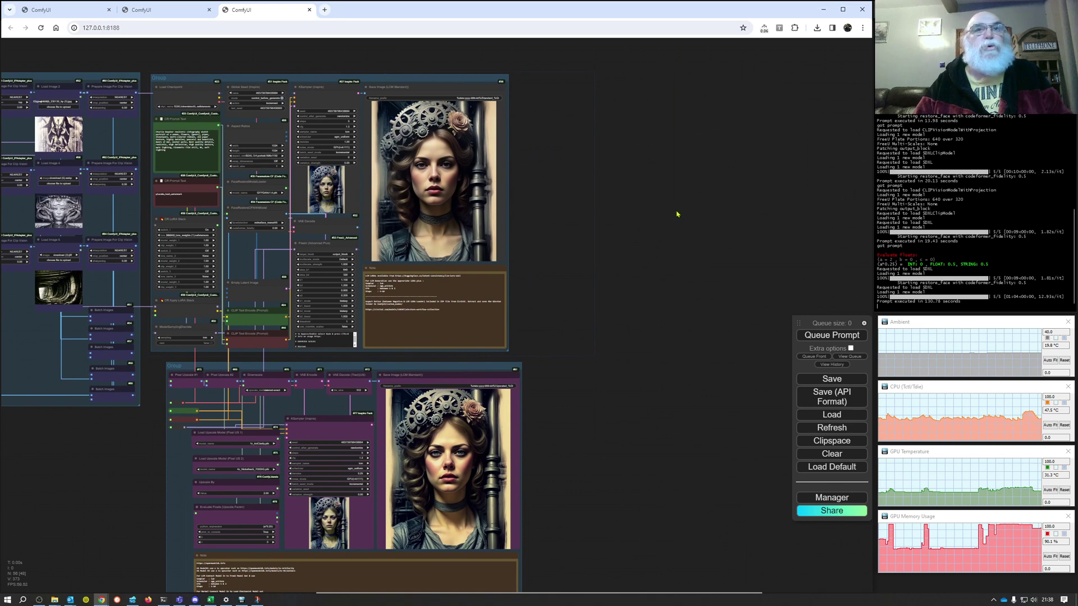
Insert the WW ControlNet template, group its nodes, and place the group beside the main workflow
{"action": "right_click", "coordinate": [684, 194]}
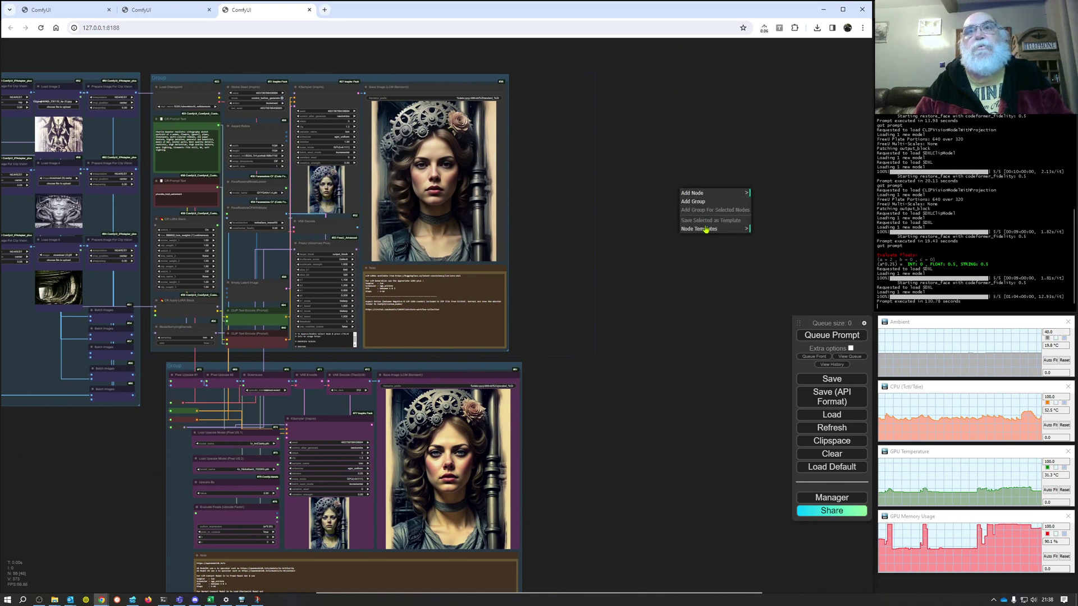
{"action": "left_click", "coordinate": [706, 229]}
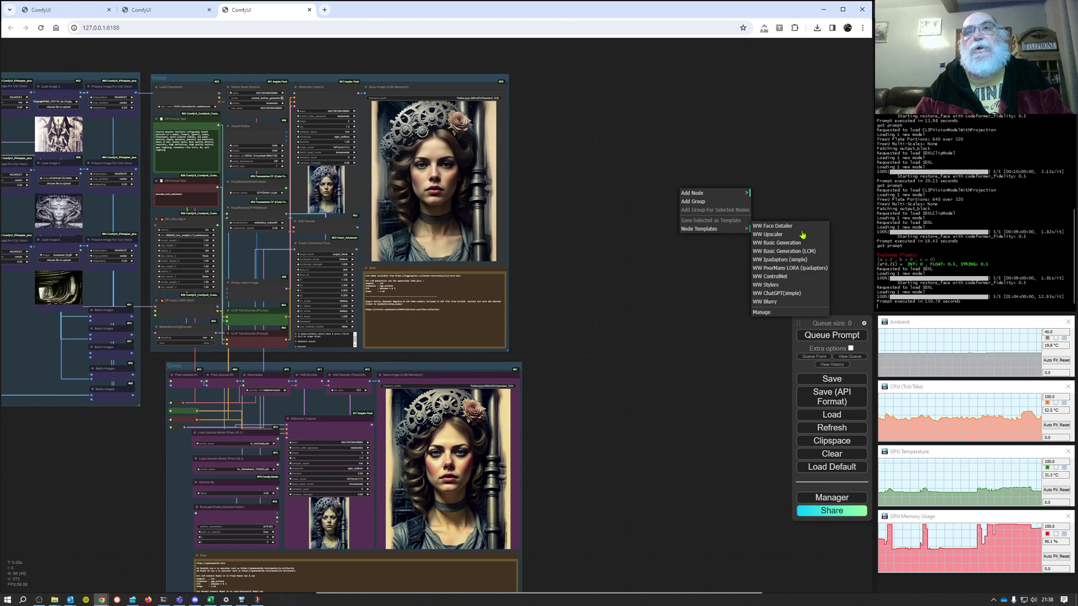
{"action": "left_click", "coordinate": [777, 278]}
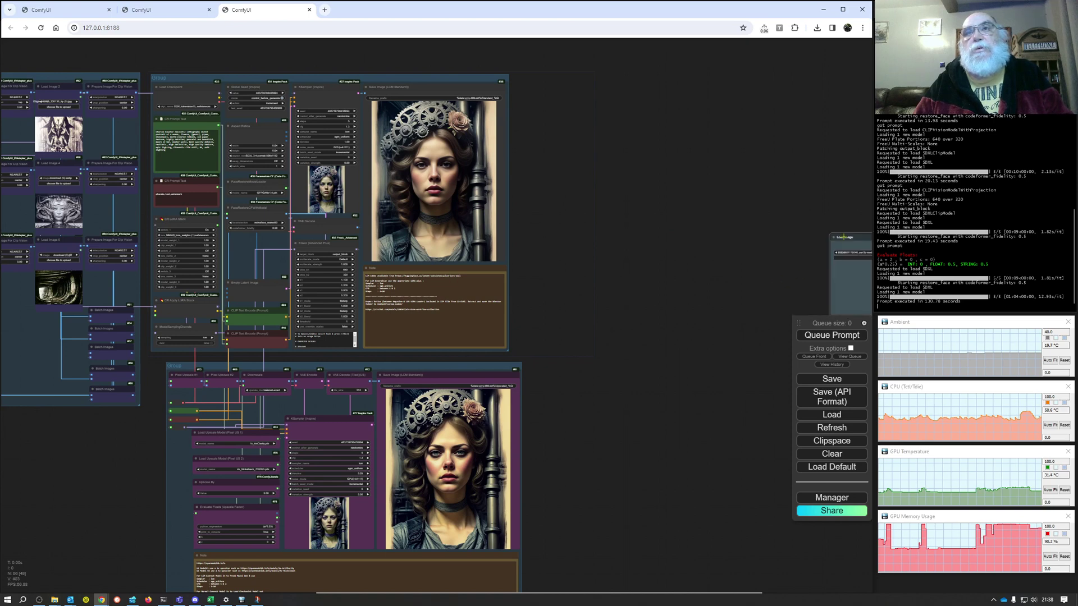
{"action": "right_click", "coordinate": [833, 221]}
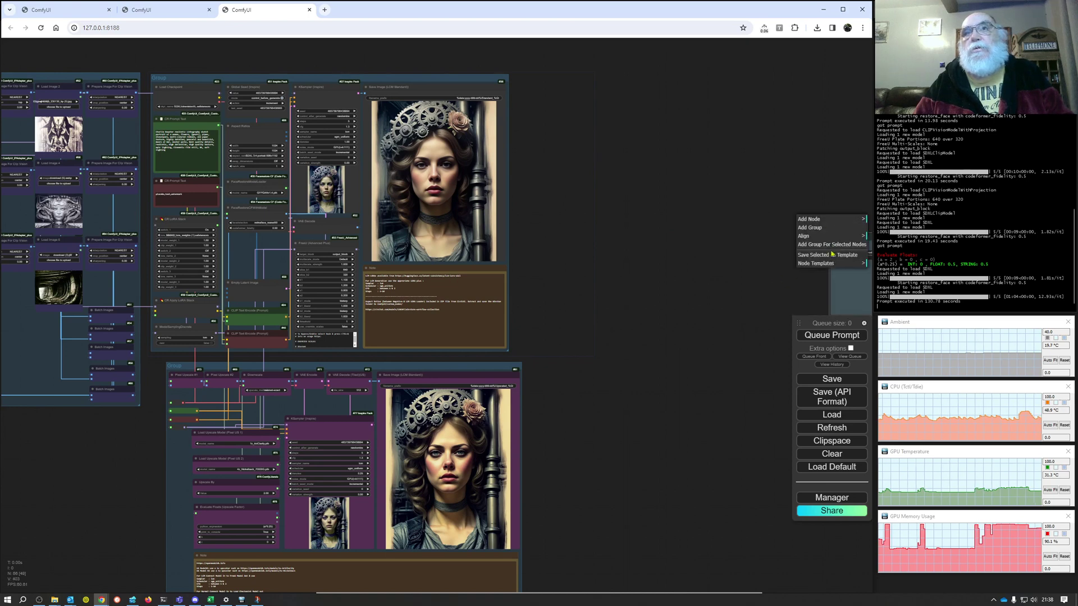
{"action": "left_click", "coordinate": [831, 245]}
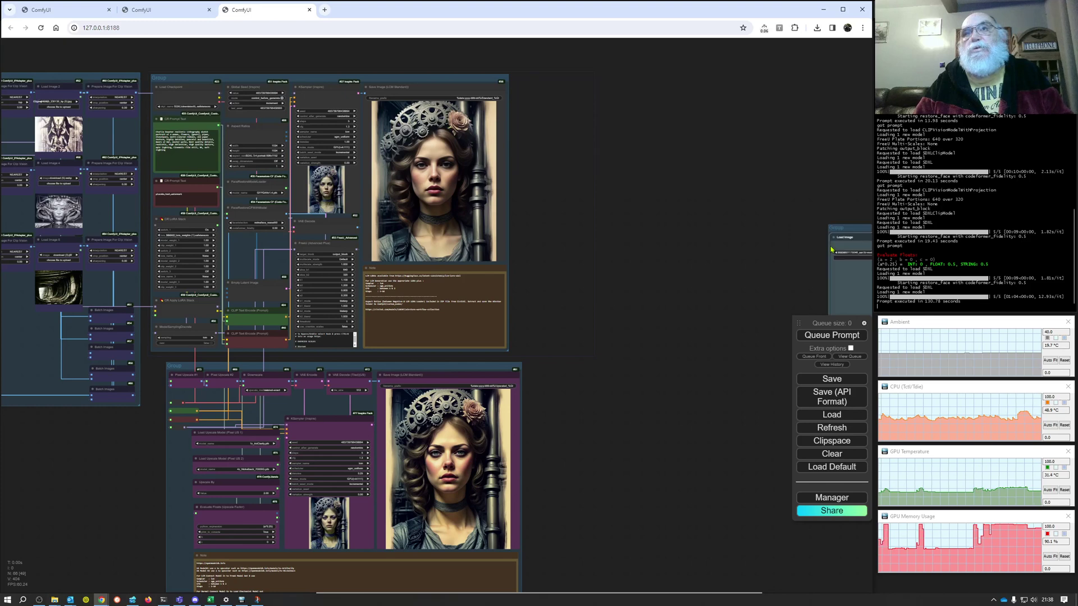
{"action": "left_click_drag", "start_coordinate": [844, 231], "coordinate": [528, 88]}
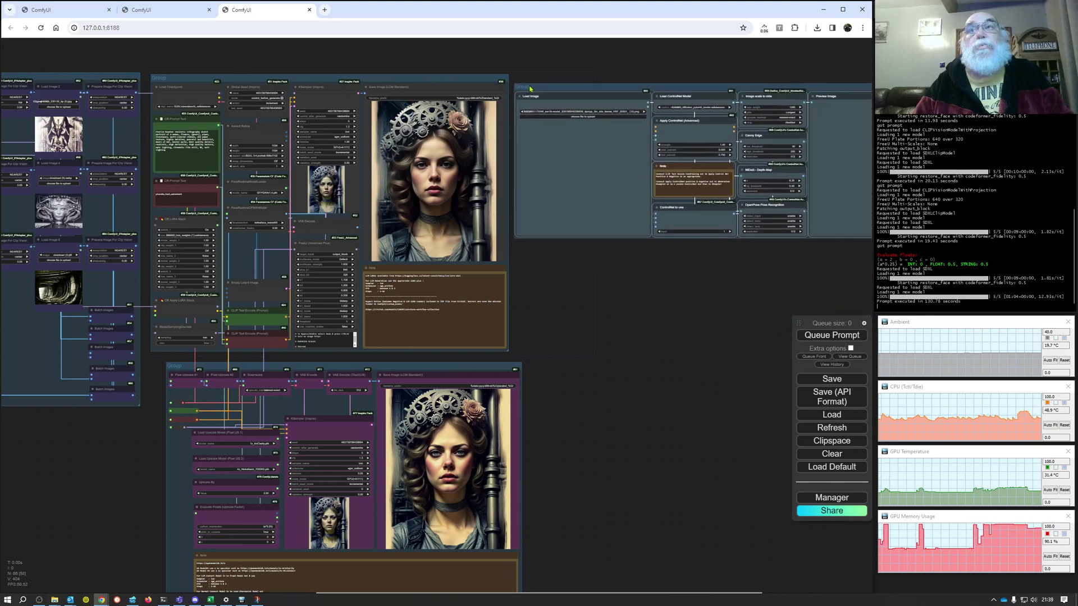
{"action": "left_click_drag", "start_coordinate": [678, 275], "coordinate": [510, 339]}
{"action": "scroll", "coordinate": [609, 337], "scroll_direction": "up", "scroll_amount": 2}
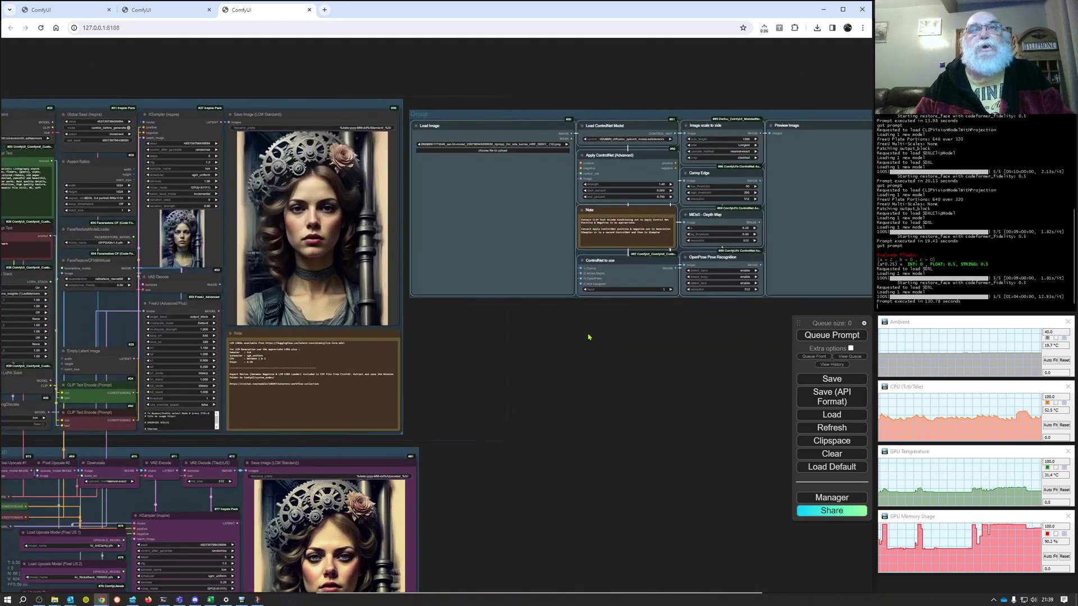
{"action": "left_click_drag", "start_coordinate": [589, 336], "coordinate": [625, 309]}
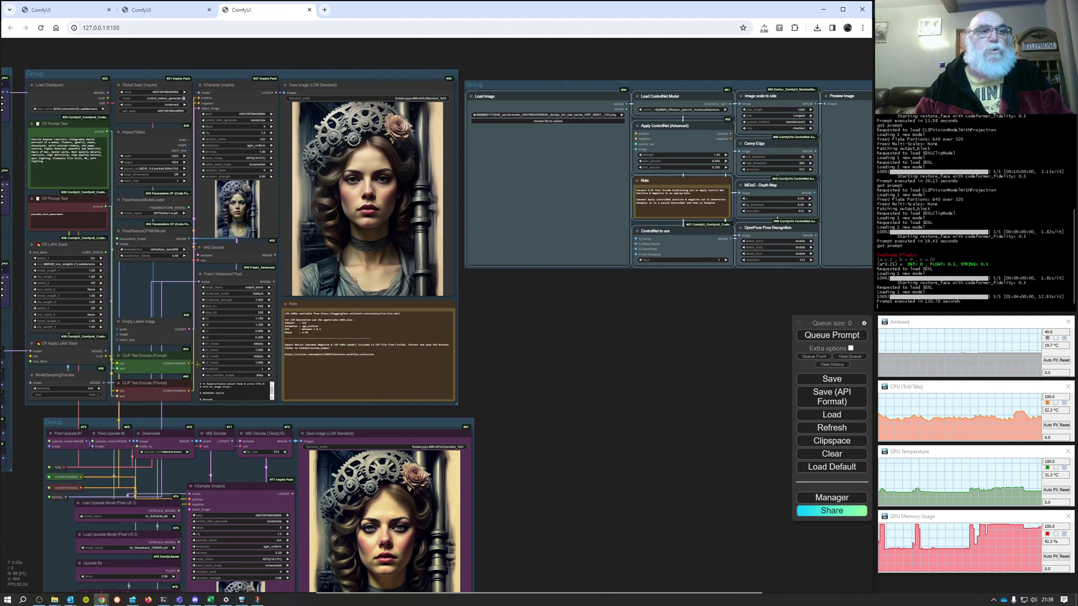
Route positive and negative prompt conditioning through Apply ControlNet into the KSampler (inspire) inputs
{"action": "left_click_drag", "start_coordinate": [190, 363], "coordinate": [636, 133]}
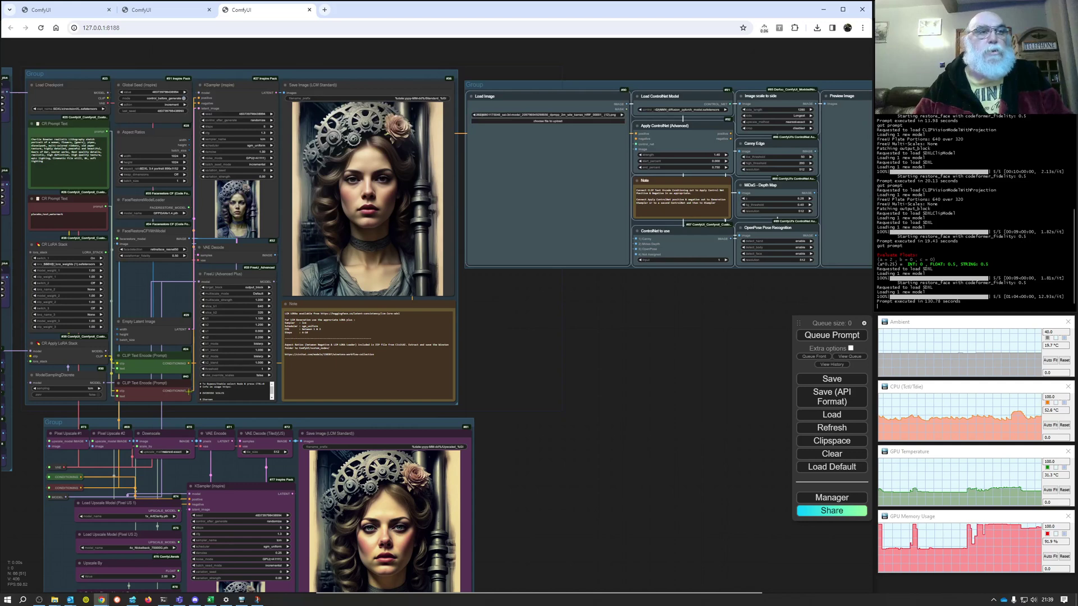
{"action": "left_click_drag", "start_coordinate": [189, 391], "coordinate": [636, 139]}
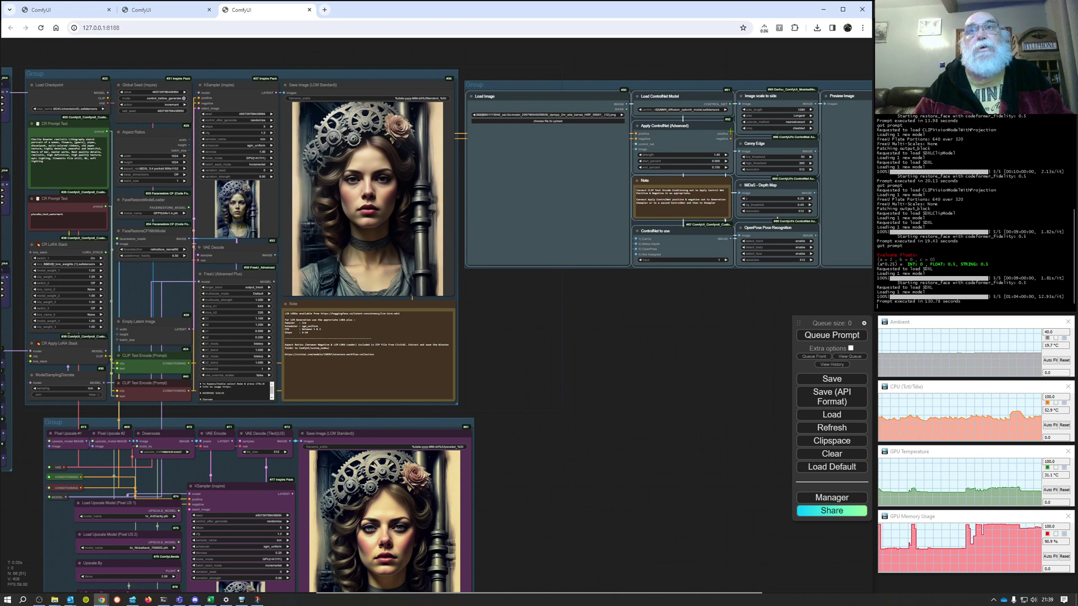
{"action": "left_click_drag", "start_coordinate": [731, 133], "coordinate": [198, 98]}
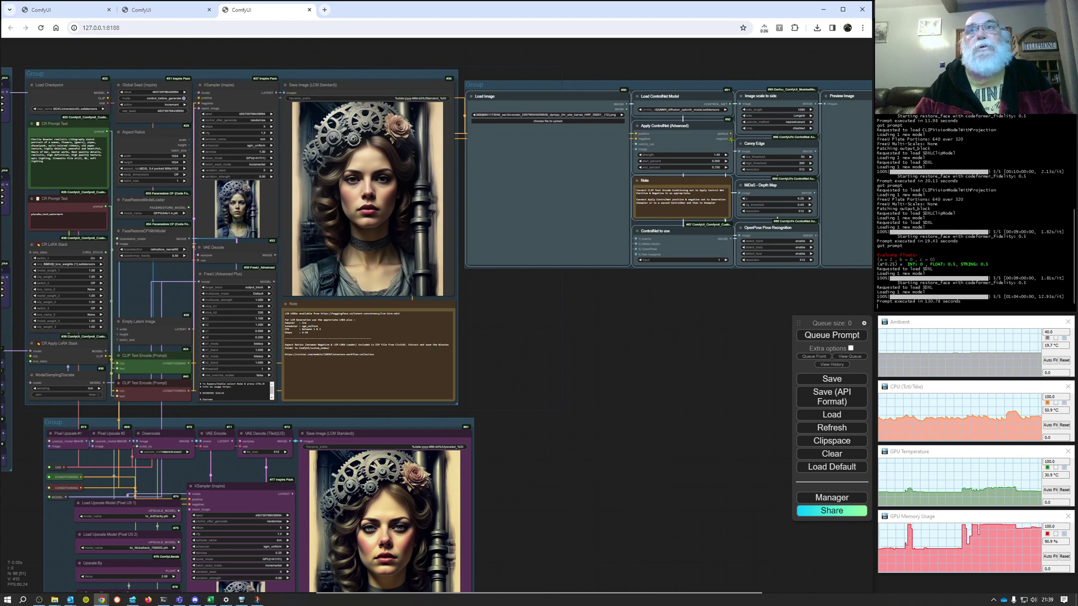
{"action": "left_click_drag", "start_coordinate": [731, 139], "coordinate": [199, 103]}
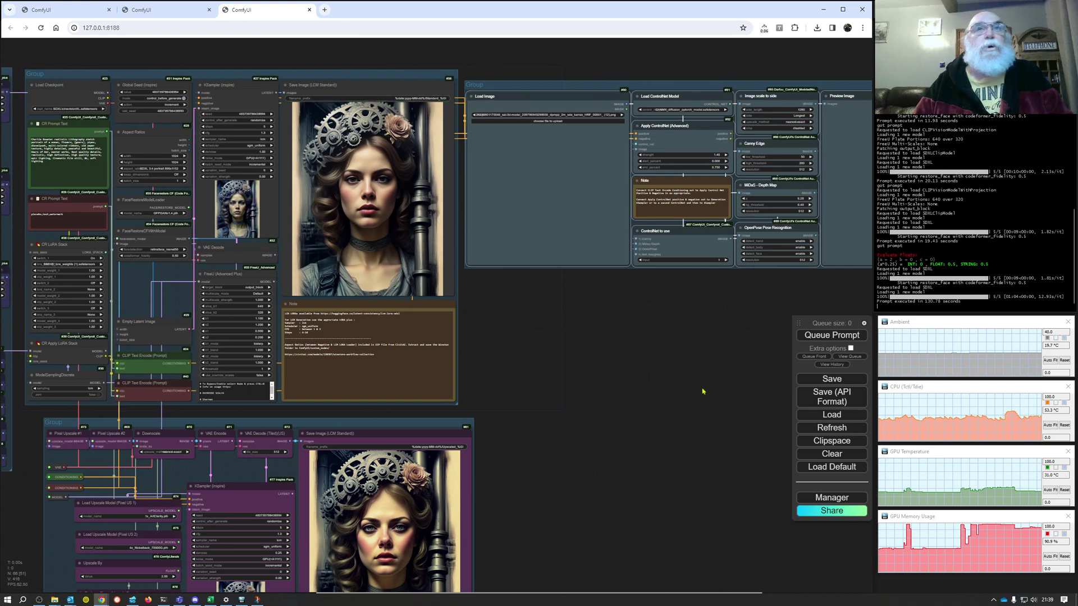
Check the OpenPose hand-detection option, leaving it unchanged
{"action": "scroll", "coordinate": [674, 414], "scroll_direction": "down", "scroll_amount": 3}
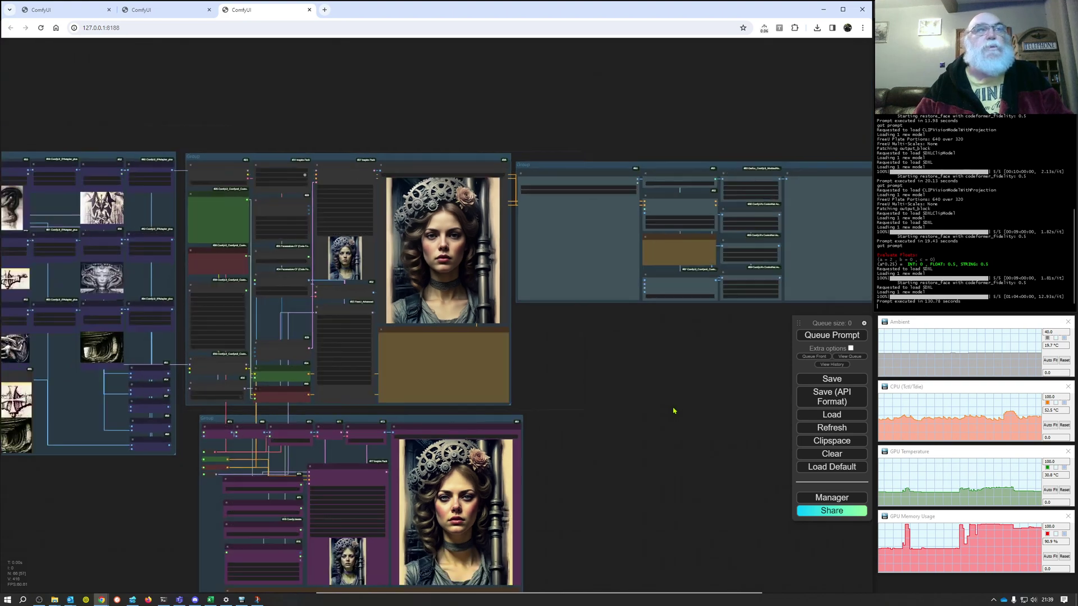
{"action": "left_click_drag", "start_coordinate": [674, 411], "coordinate": [548, 337]}
{"action": "scroll", "coordinate": [553, 332], "scroll_direction": "up", "scroll_amount": 1}
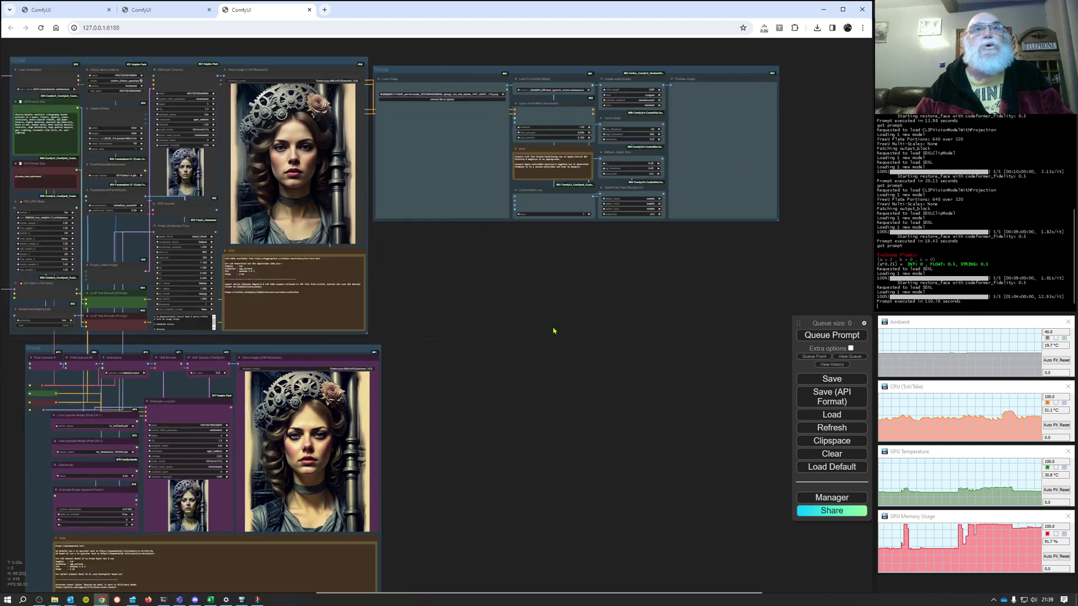
{"action": "left_click", "coordinate": [633, 197]}
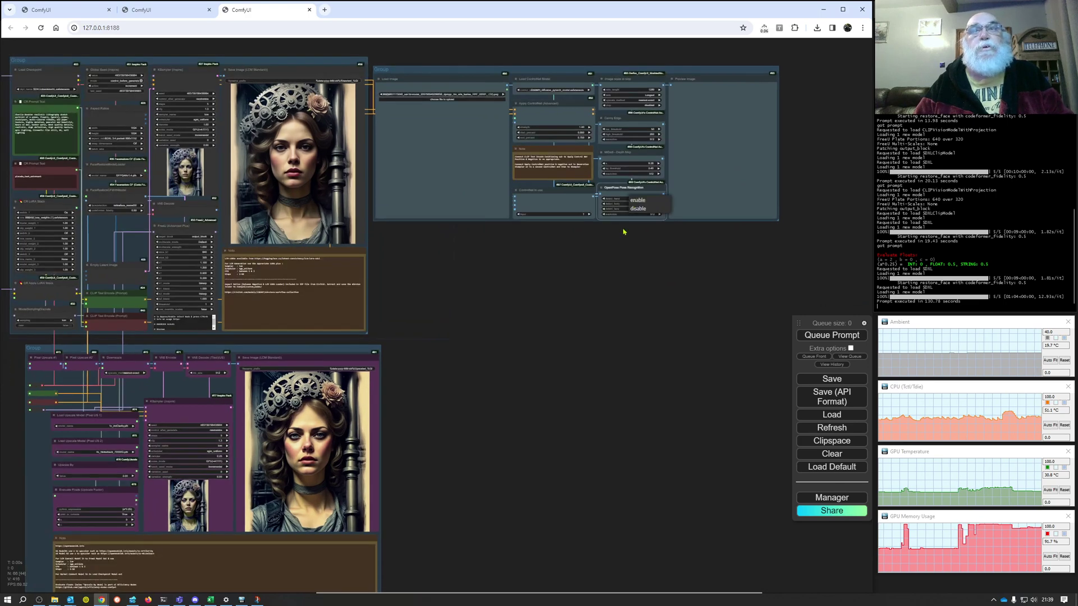
{"action": "left_click", "coordinate": [655, 247]}
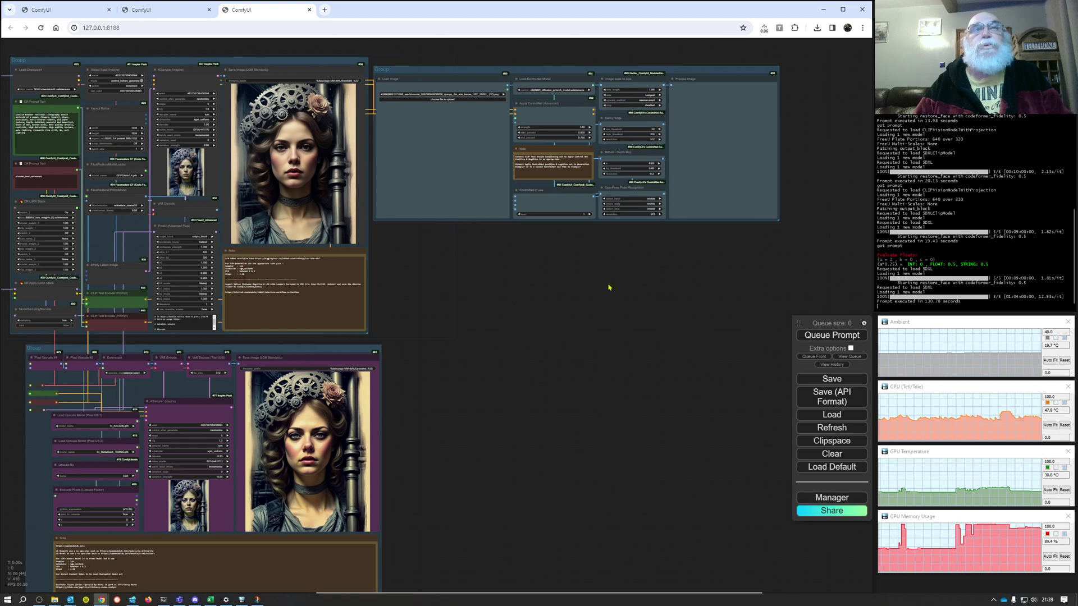
{"action": "left_click_drag", "start_coordinate": [592, 297], "coordinate": [534, 264]}
Insert a second WW ControlNet template, group it, and place it below the first ControlNet group
{"action": "right_click", "coordinate": [616, 312]}
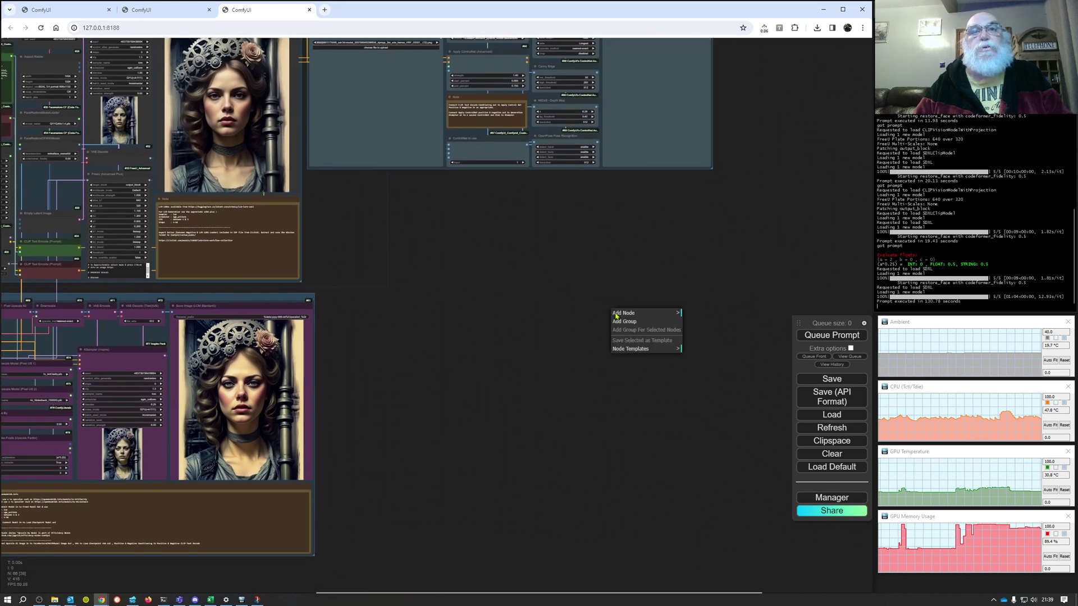
{"action": "left_click", "coordinate": [654, 350]}
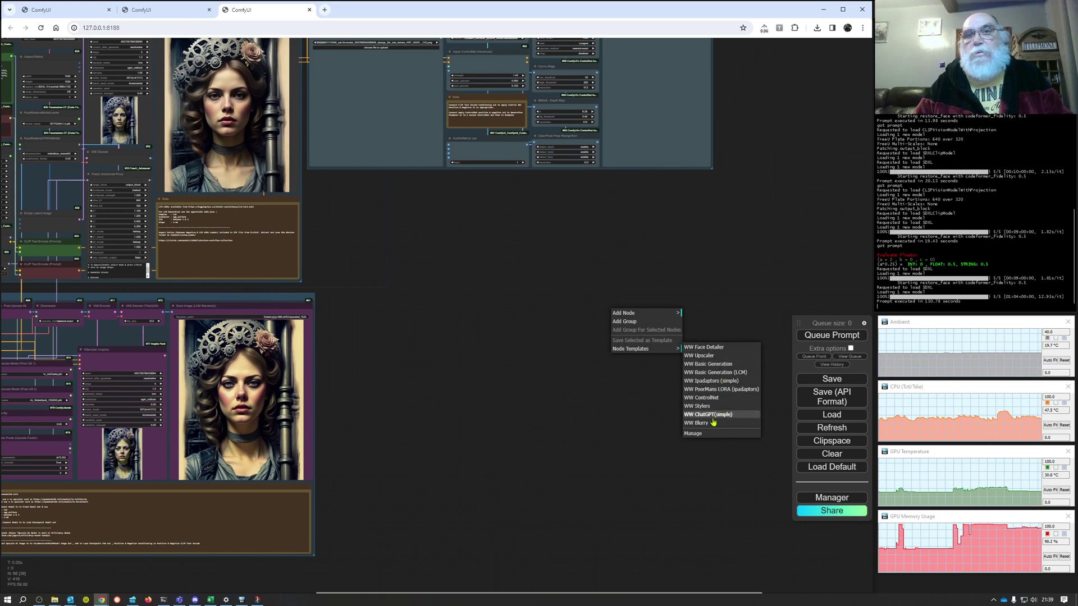
{"action": "left_click", "coordinate": [717, 399]}
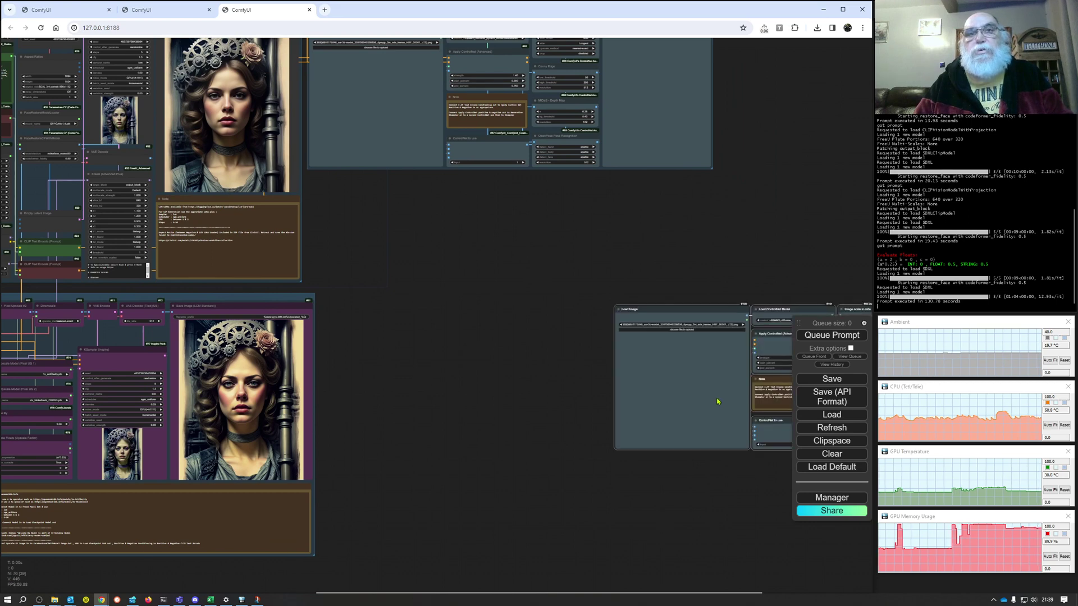
{"action": "right_click", "coordinate": [694, 297]}
{"action": "left_click", "coordinate": [723, 305]}
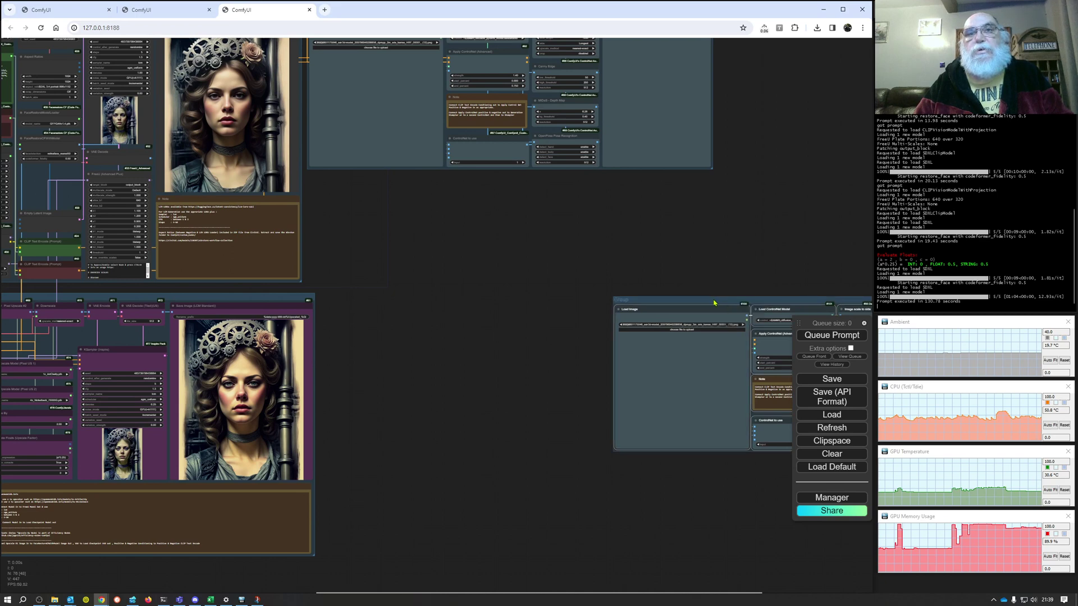
{"action": "left_click_drag", "start_coordinate": [714, 303], "coordinate": [435, 183]}
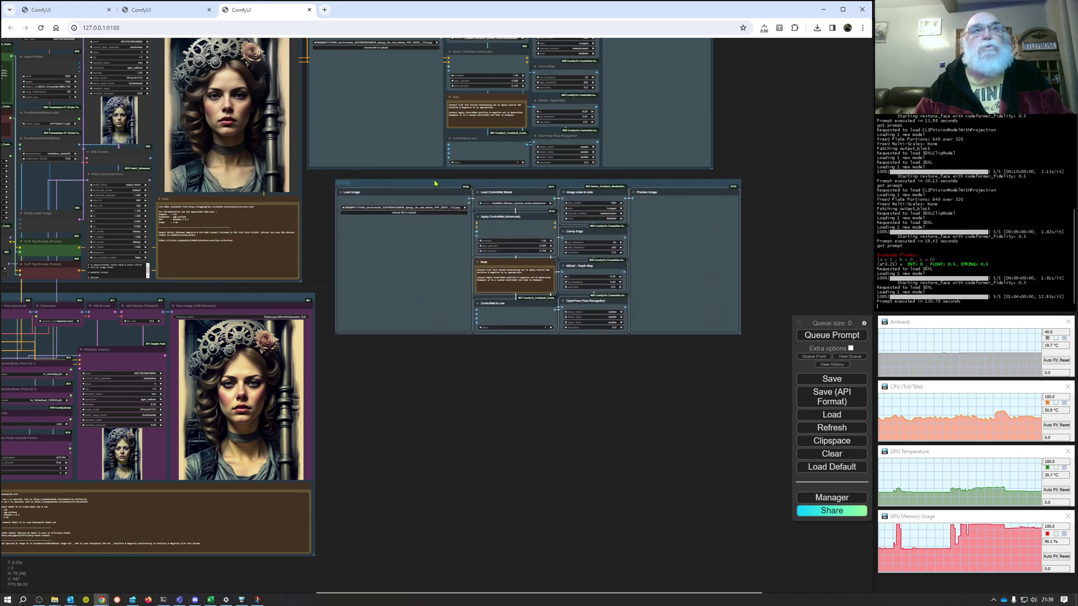
{"action": "left_click_drag", "start_coordinate": [325, 176], "coordinate": [339, 285]}
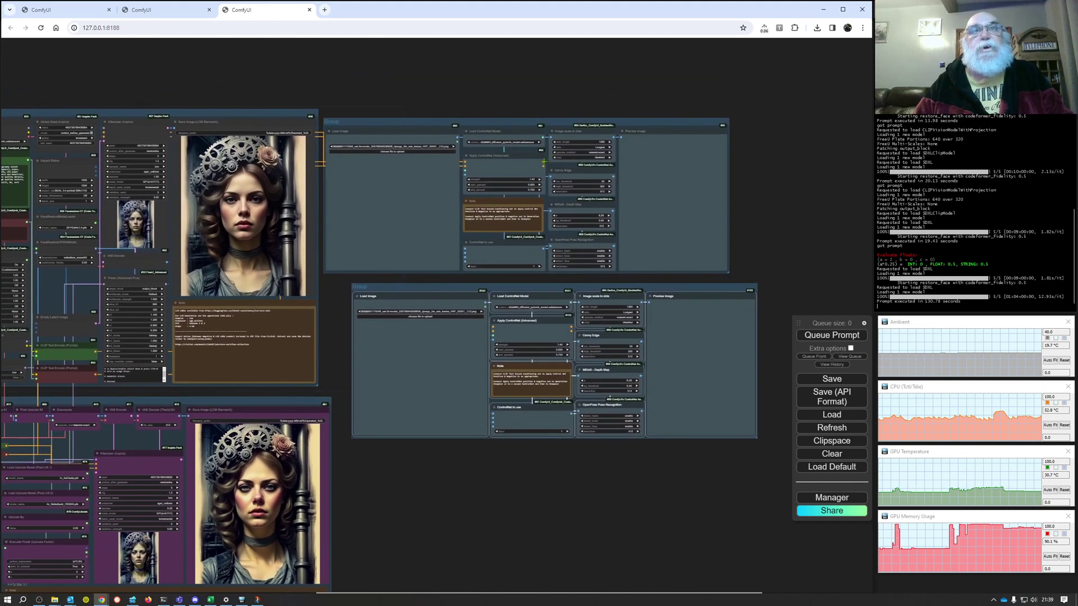
Chain the first Apply ControlNet's positive and negative outputs into the second, then into KSampler
{"action": "left_click_drag", "start_coordinate": [543, 161], "coordinate": [493, 326]}
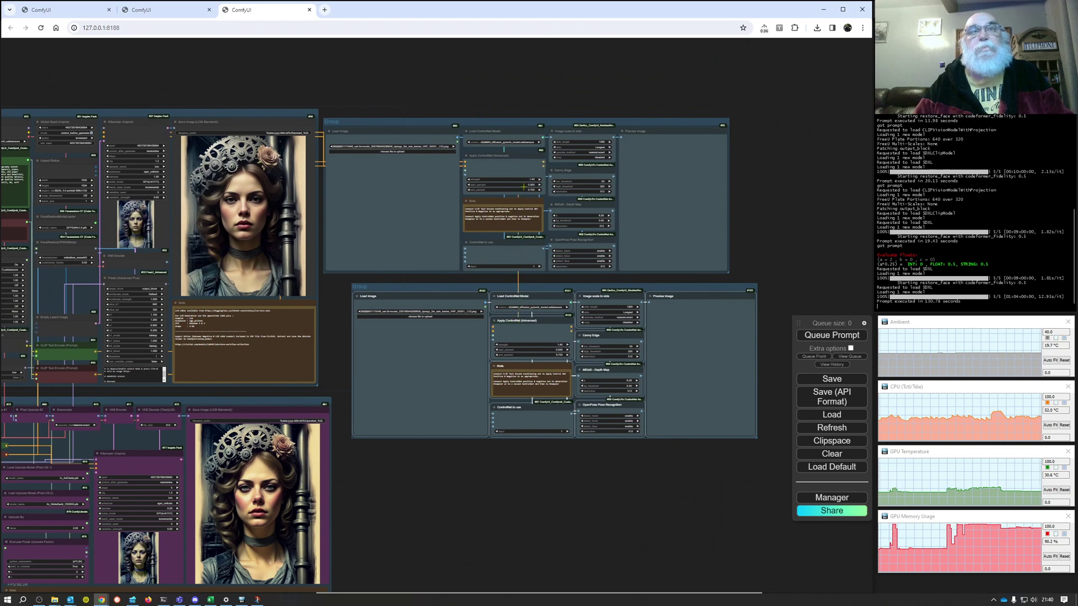
{"action": "left_click_drag", "start_coordinate": [544, 167], "coordinate": [493, 331]}
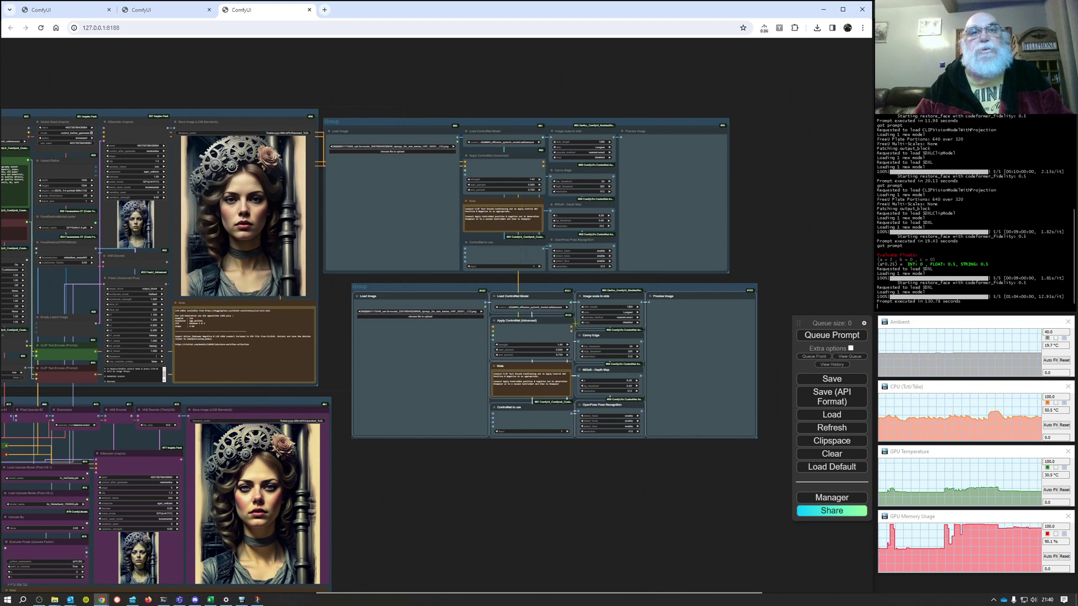
{"action": "left_click_drag", "start_coordinate": [571, 327], "coordinate": [104, 132]}
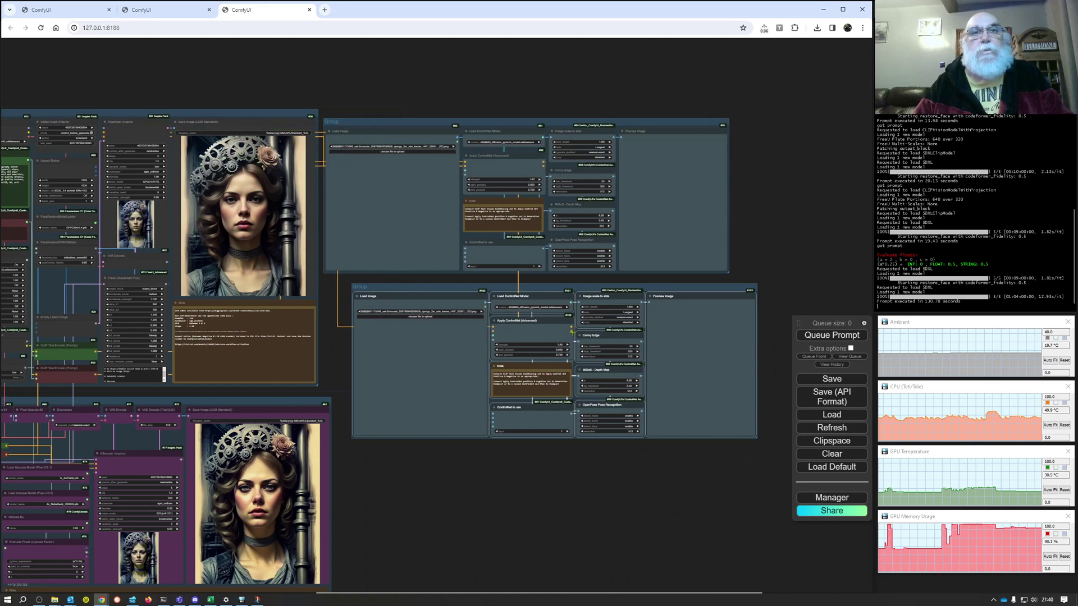
{"action": "left_click_drag", "start_coordinate": [572, 332], "coordinate": [104, 137]}
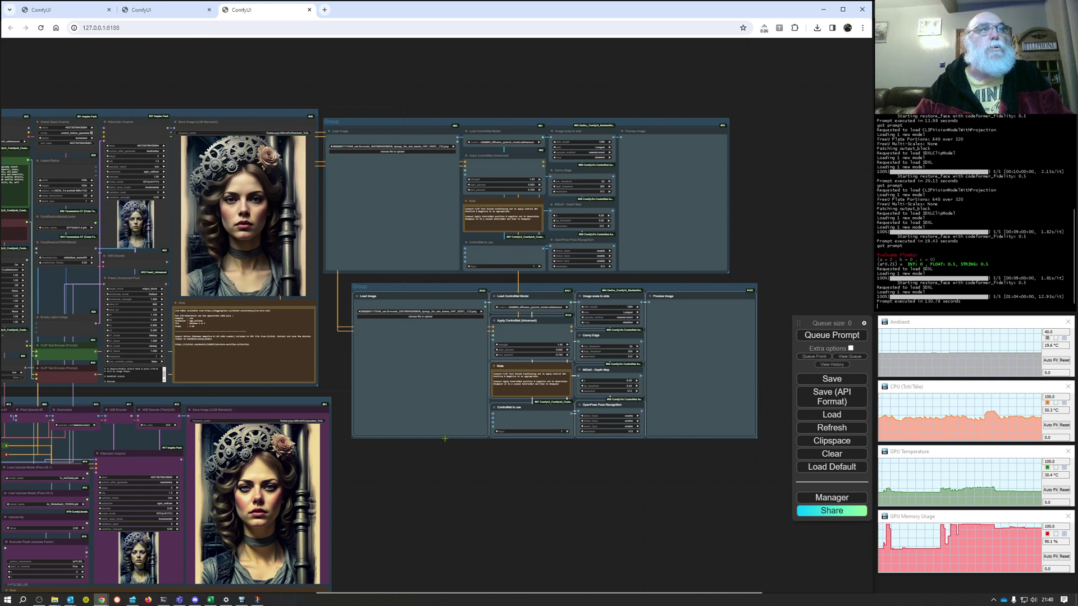
{"action": "left_click", "coordinate": [610, 496]}
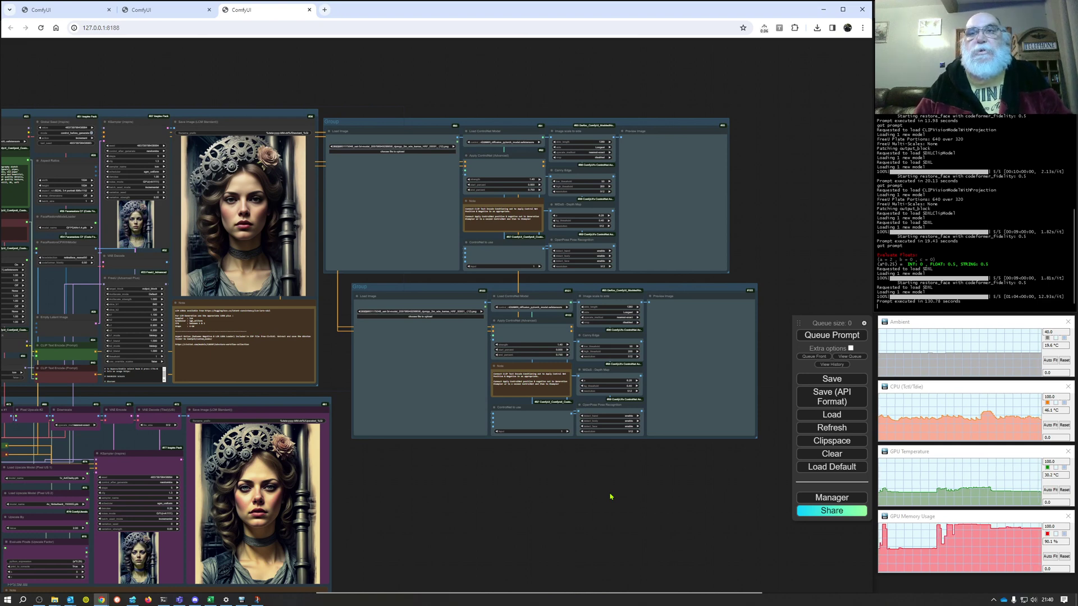
{"action": "left_click", "coordinate": [865, 324]}
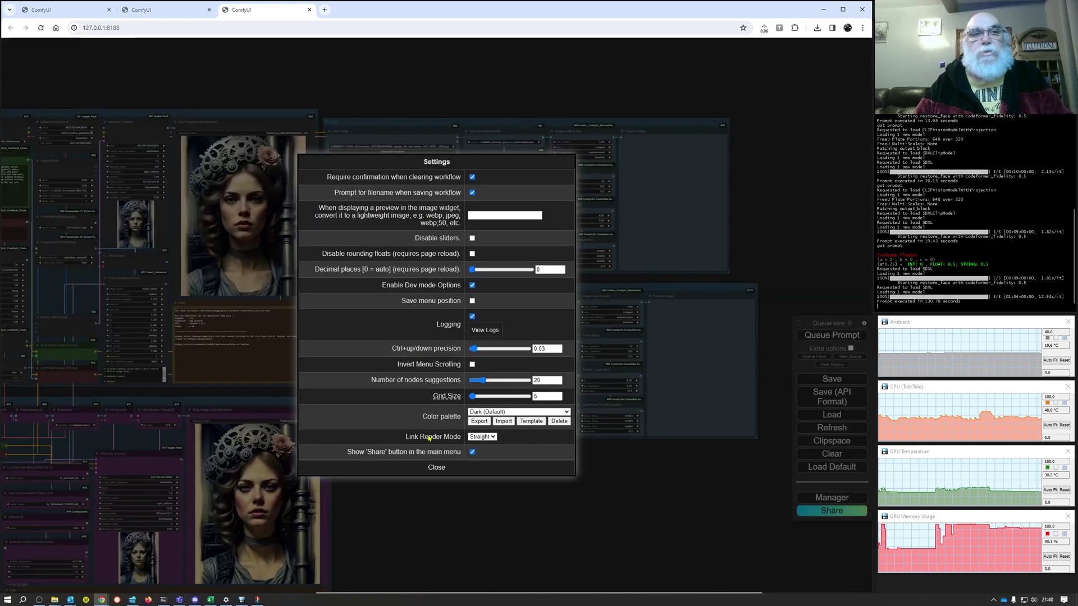
{"action": "left_click", "coordinate": [482, 436]}
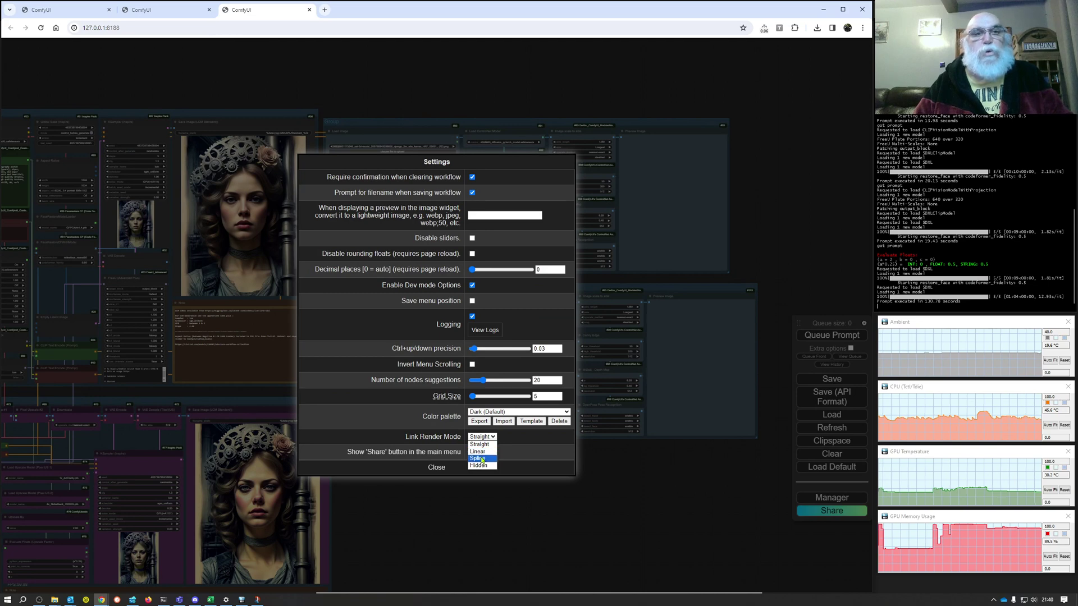
{"action": "left_click", "coordinate": [479, 458]}
{"action": "left_click", "coordinate": [443, 468]}
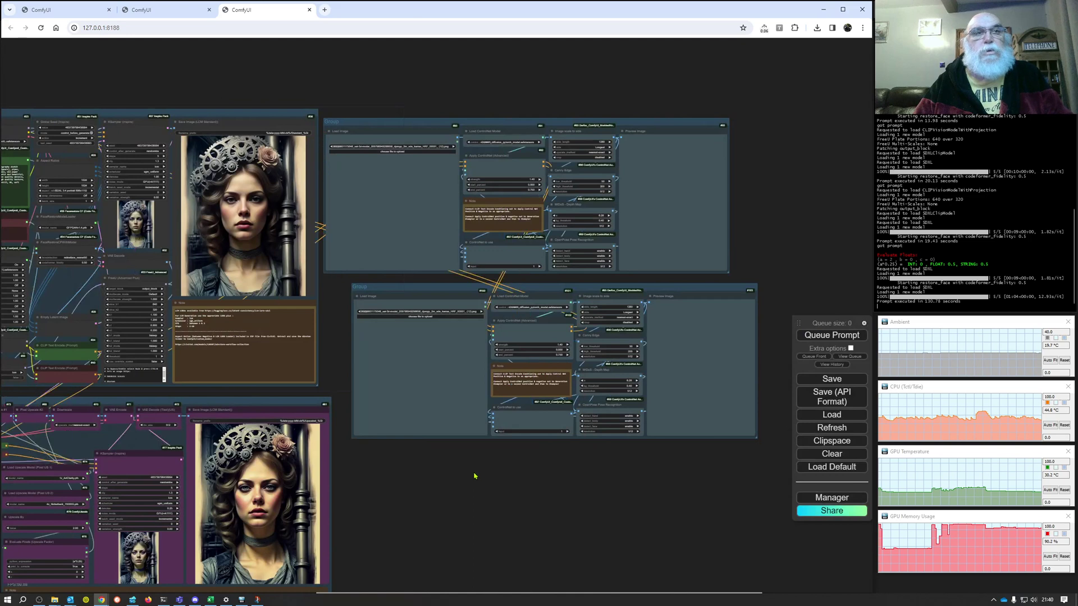
{"action": "left_click_drag", "start_coordinate": [474, 477], "coordinate": [592, 422]}
{"action": "scroll", "coordinate": [590, 463], "scroll_direction": "down", "scroll_amount": 2}
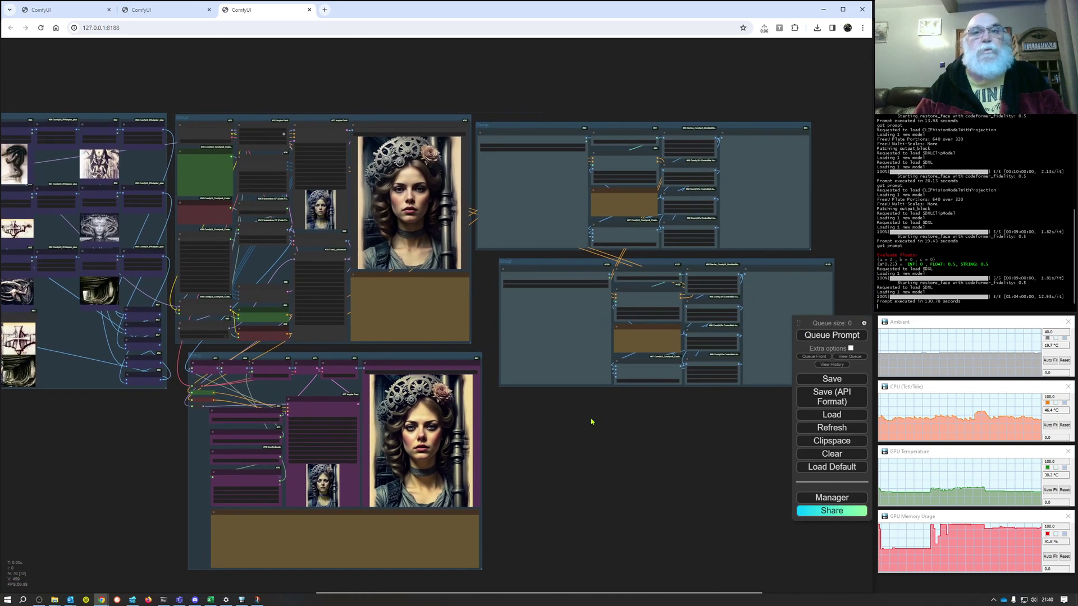
{"action": "left_click", "coordinate": [864, 323]}
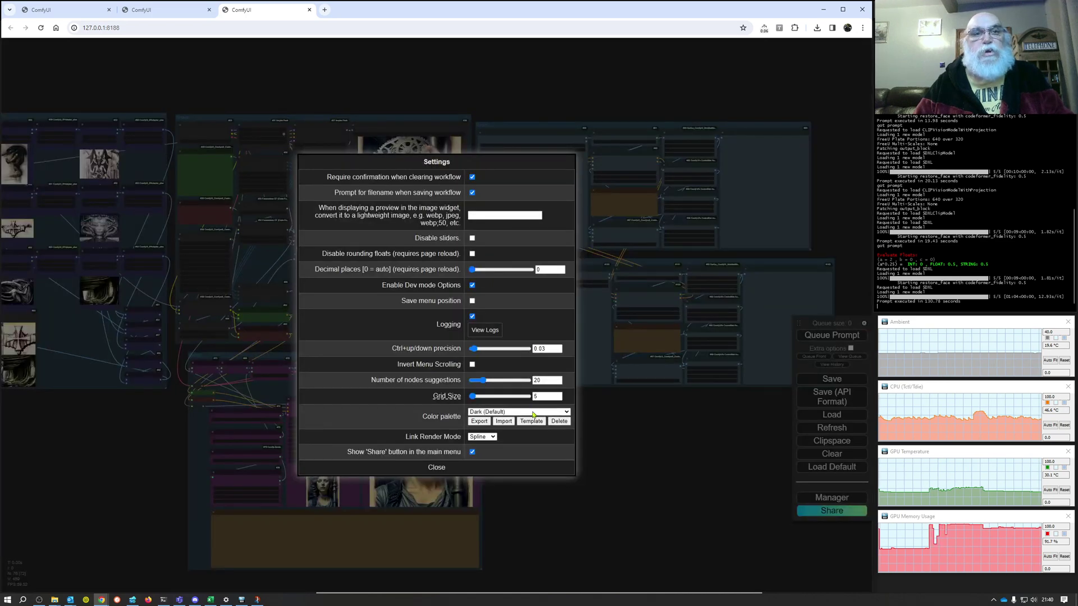
{"action": "left_click", "coordinate": [482, 437]}
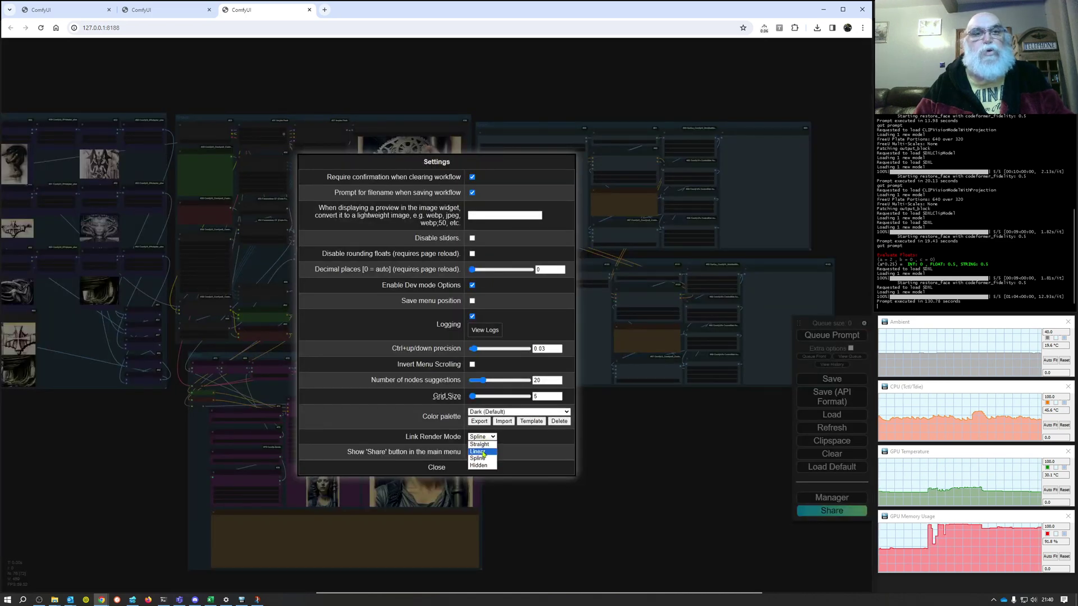
{"action": "left_click", "coordinate": [479, 451]}
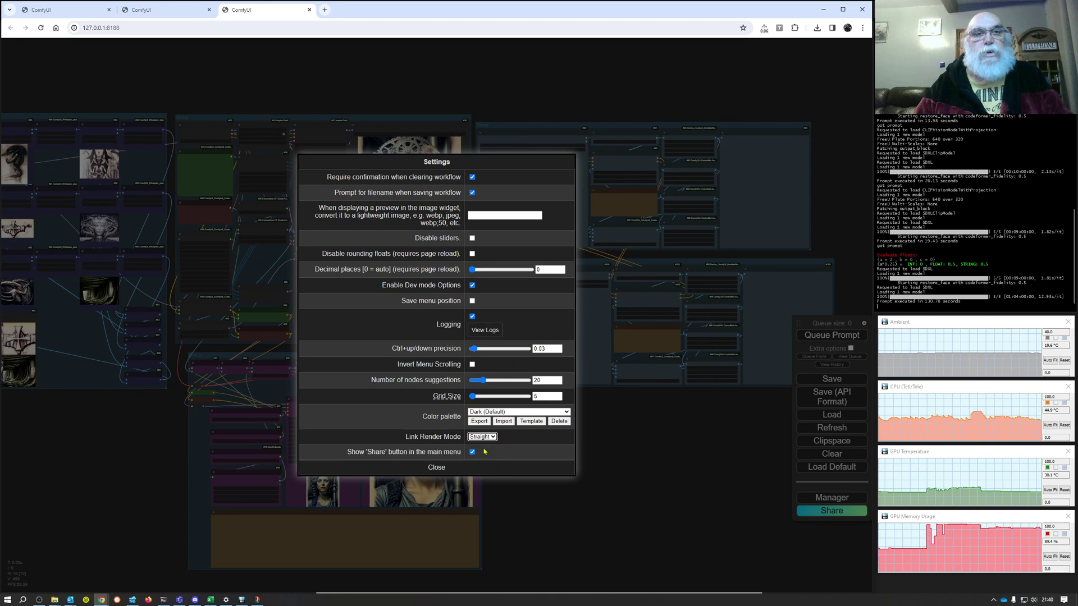
{"action": "left_click", "coordinate": [475, 467]}
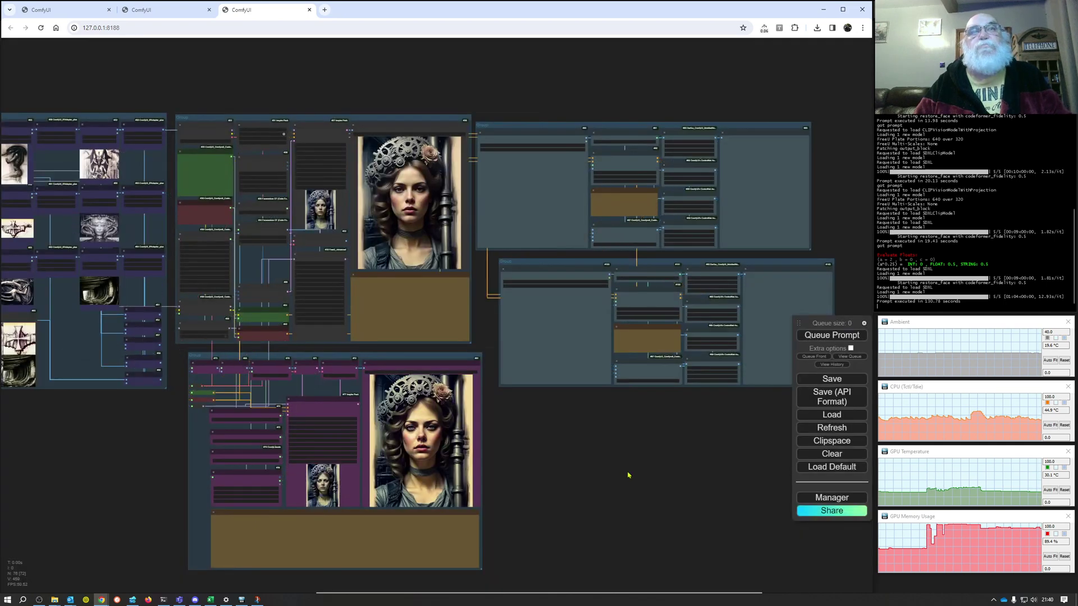
{"action": "left_click_drag", "start_coordinate": [629, 464], "coordinate": [625, 431]}
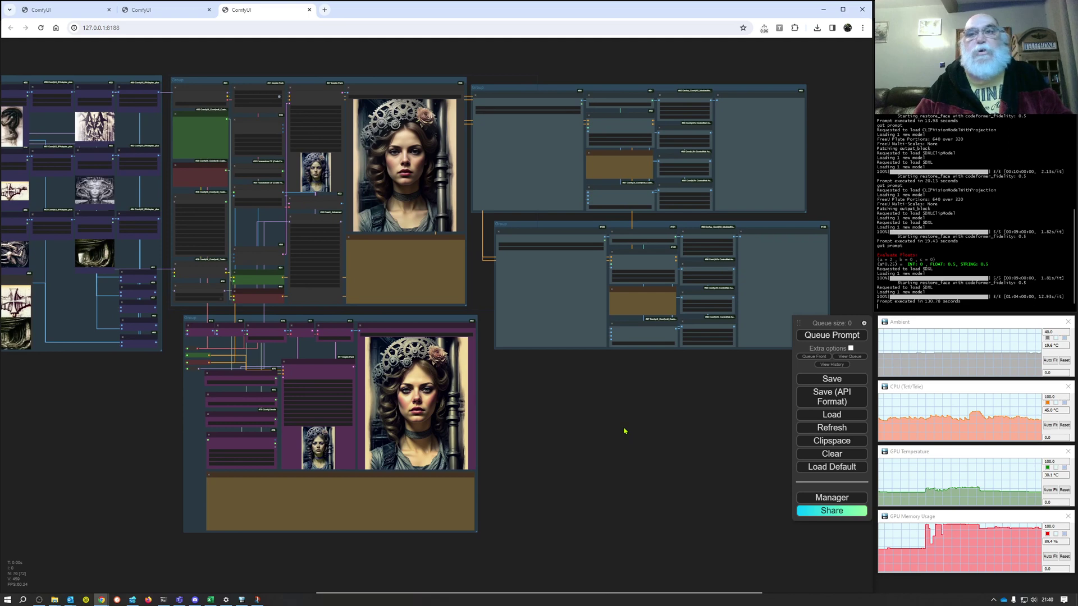